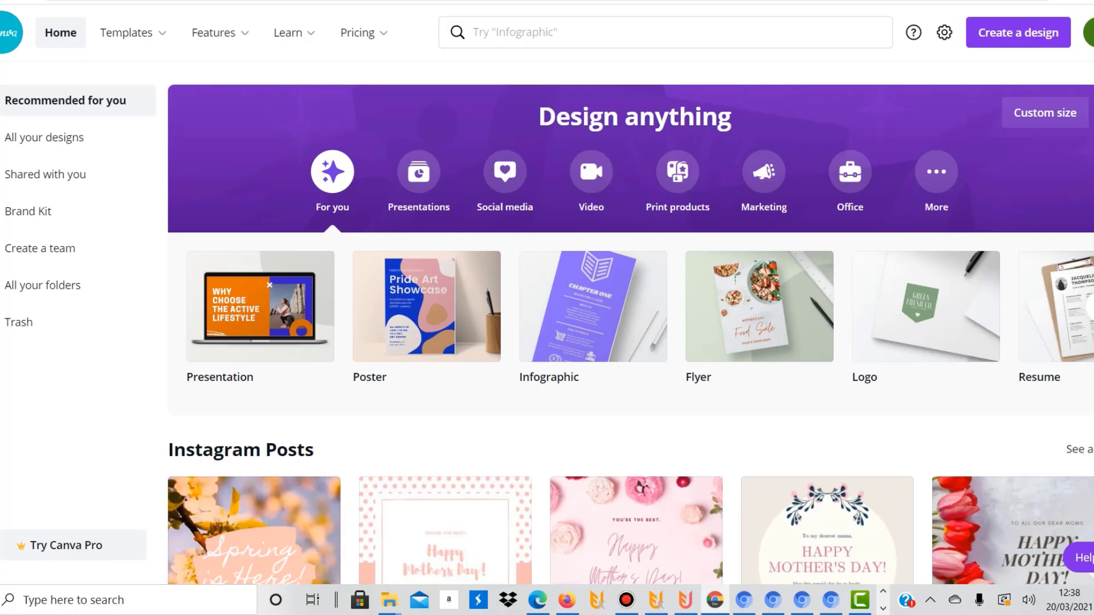
mouse_move(359, 32)
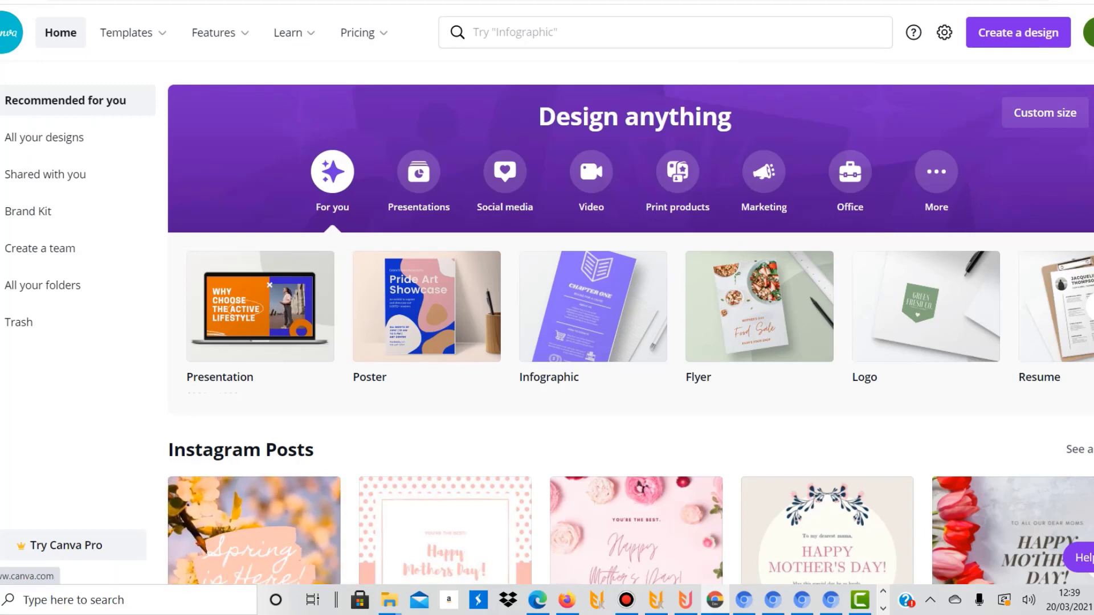
mouse_move(127, 32)
mouse_move(214, 33)
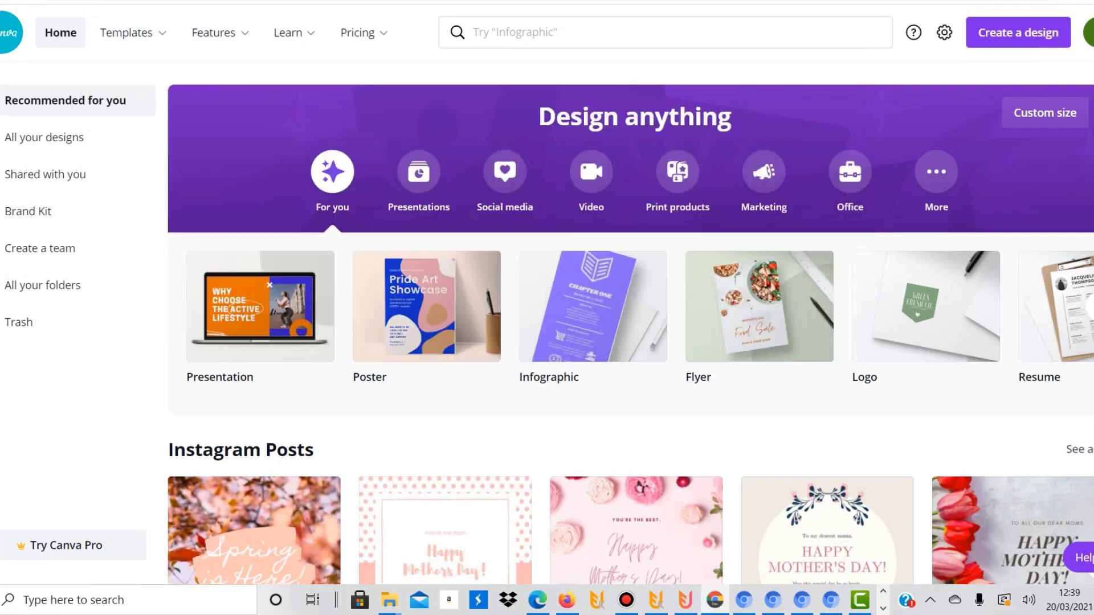
scroll(627, 330, down, 5)
scroll(627, 330, down, 5)
scroll(627, 330, up, 10)
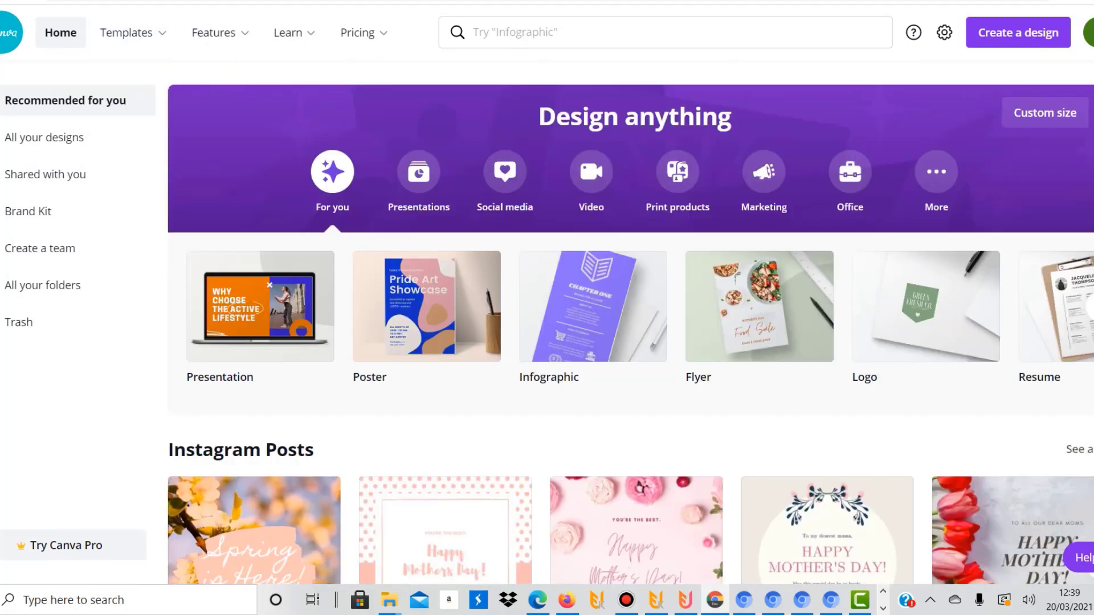
Open the Pro plan's pricing page and review the features listed for the Free, Pro and Enterprise plans
mouse_move(363, 32)
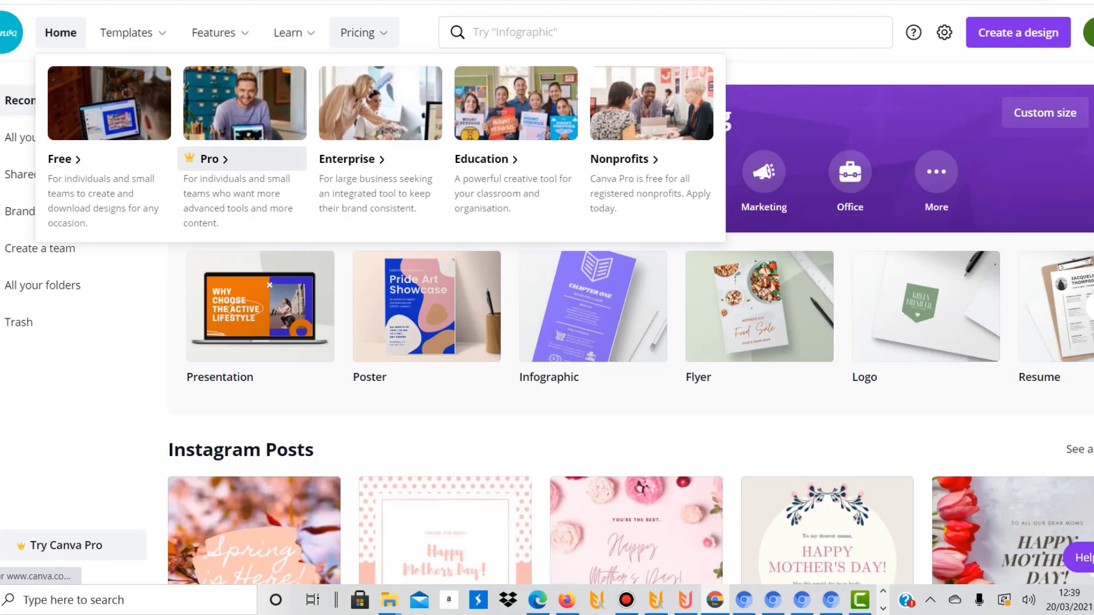
click(245, 114)
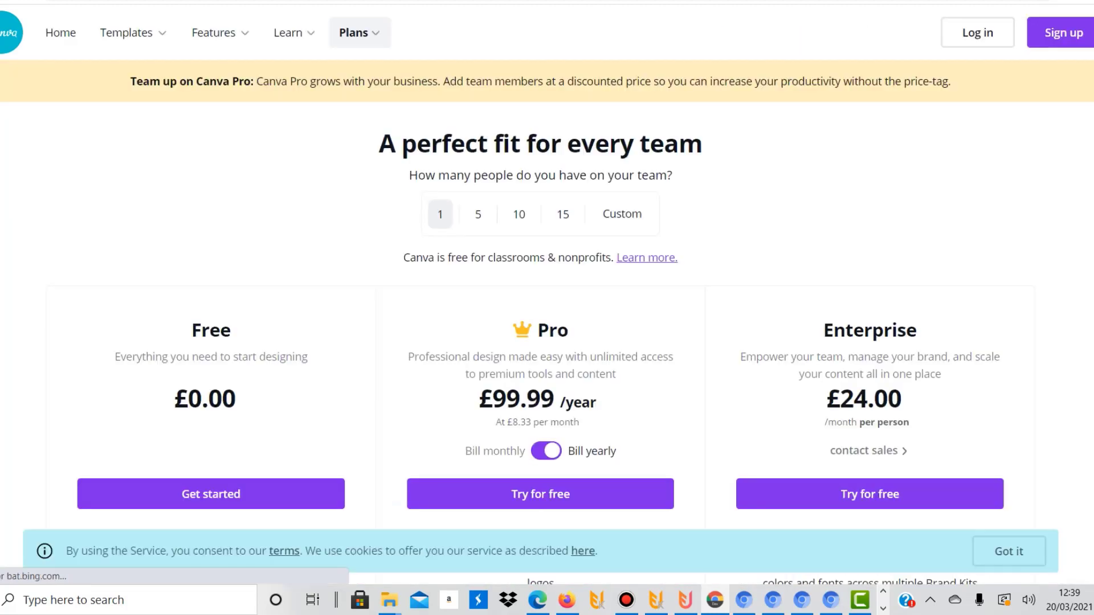
scroll(547, 308, down, 3)
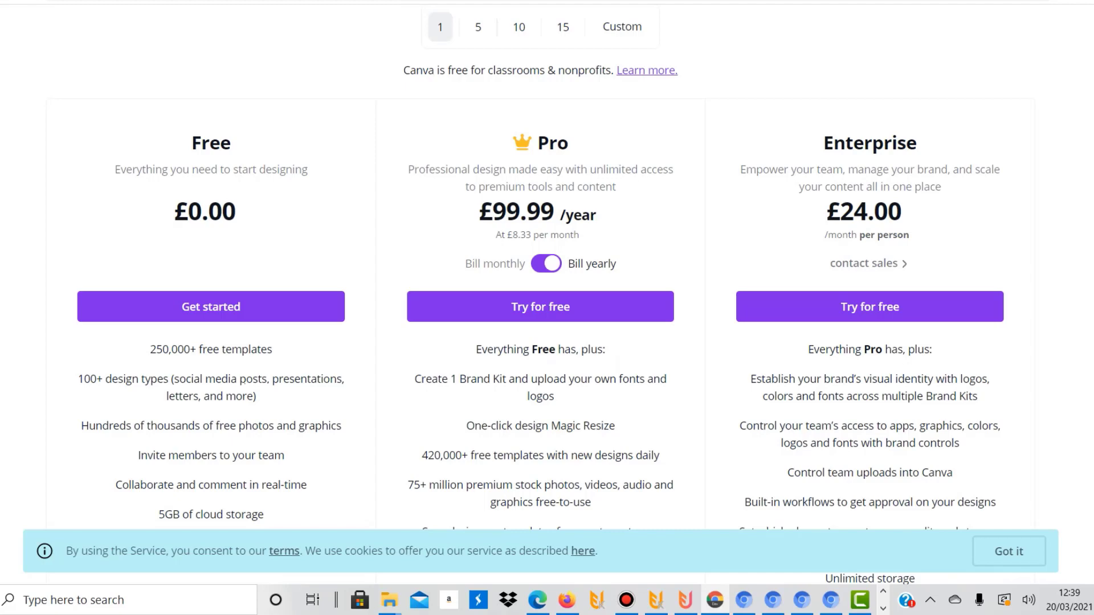
scroll(547, 308, down, 1)
scroll(547, 308, down, 2)
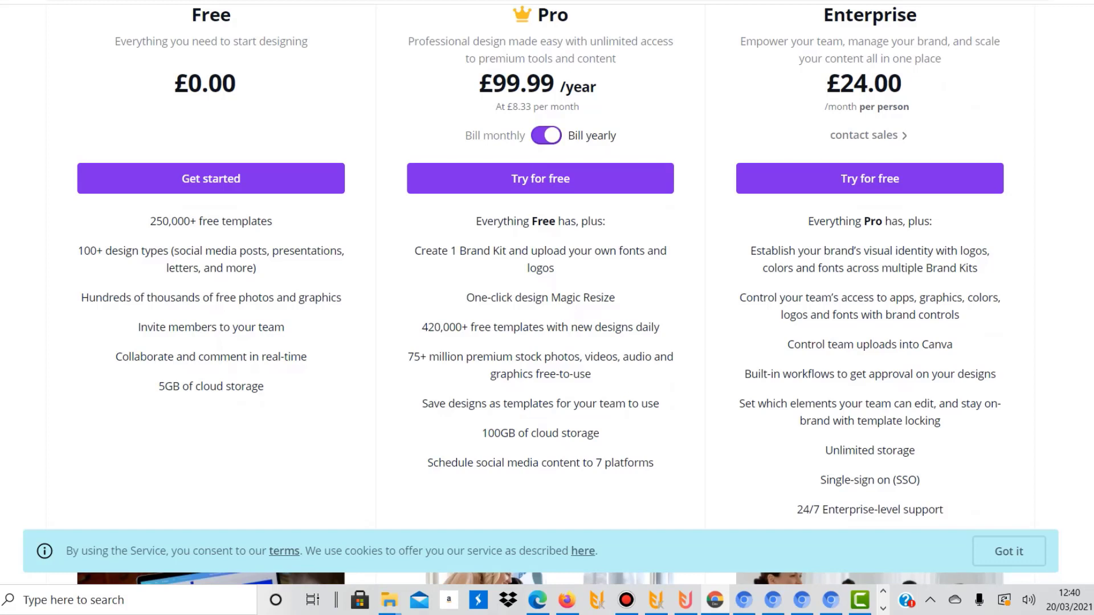
Compare the Pro plan's price under monthly and yearly billing
click(546, 135)
click(546, 135)
click(546, 135)
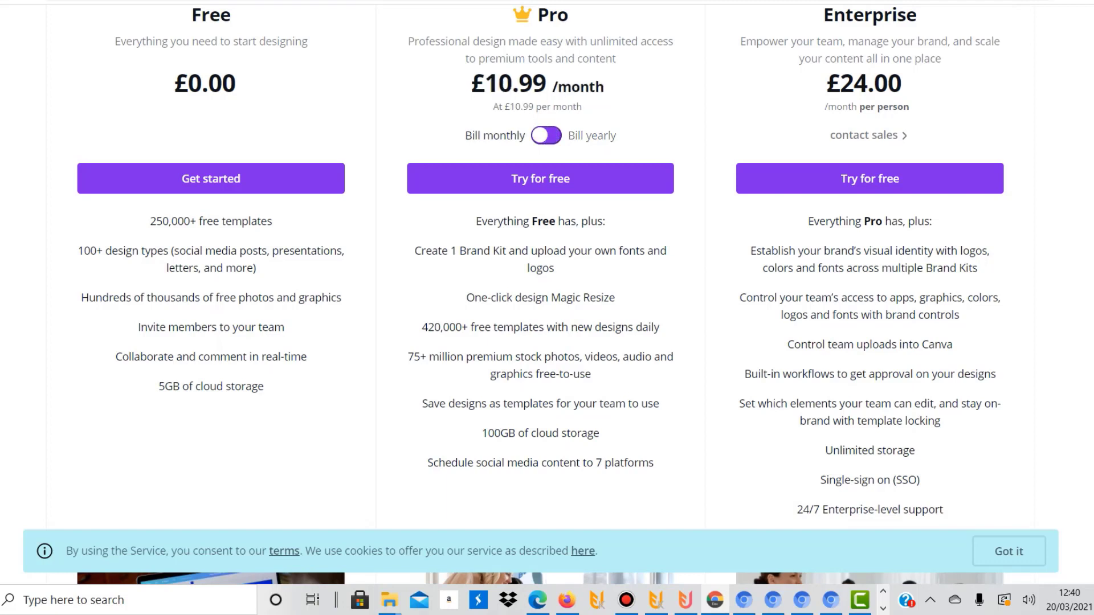
click(546, 135)
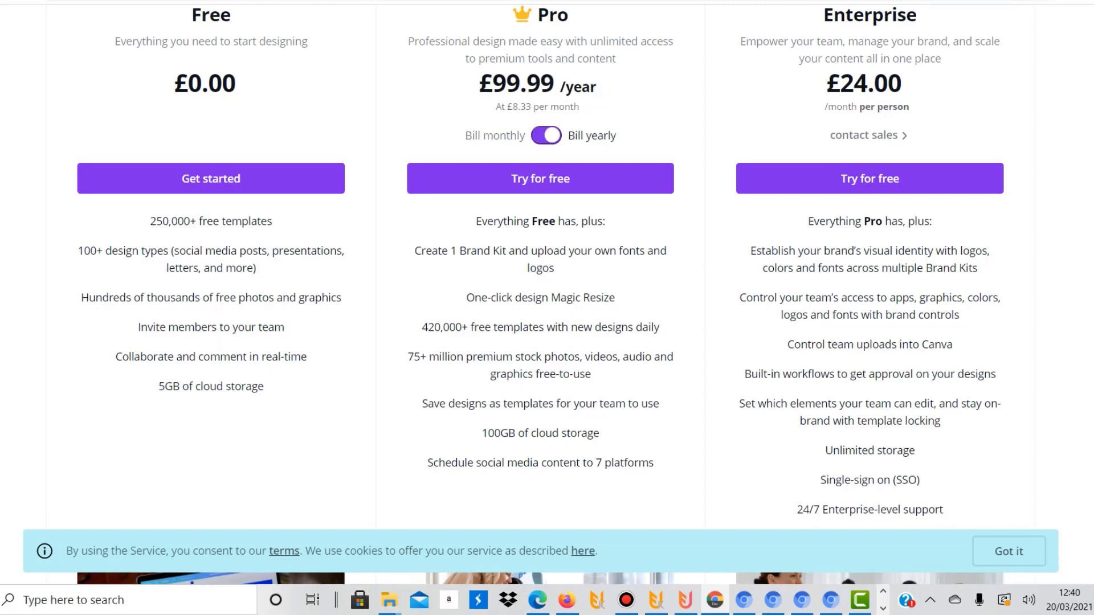
click(547, 136)
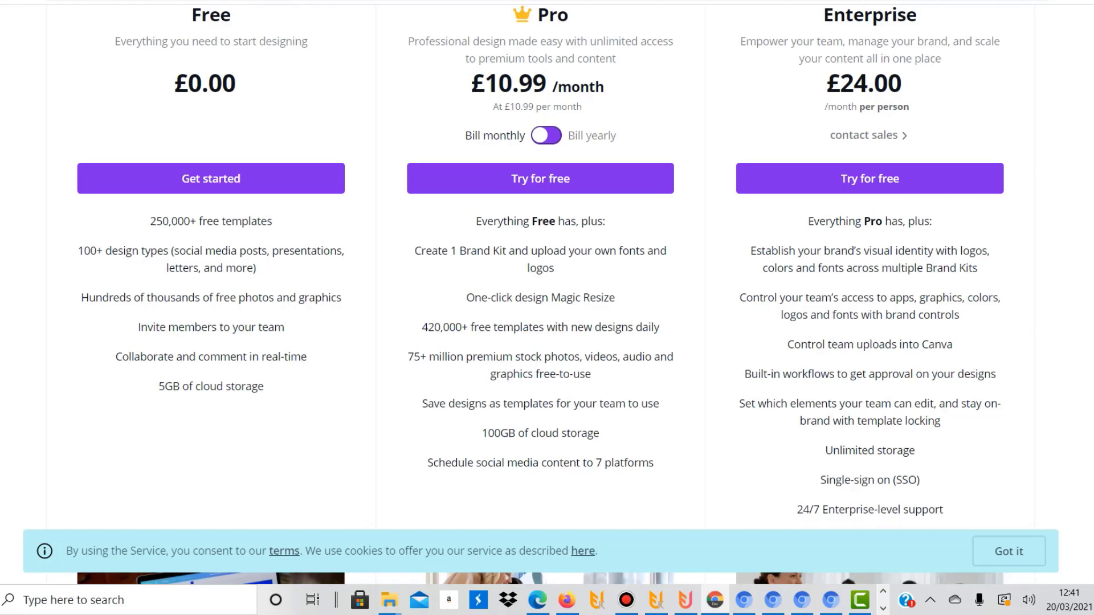
scroll(547, 285, up, 5)
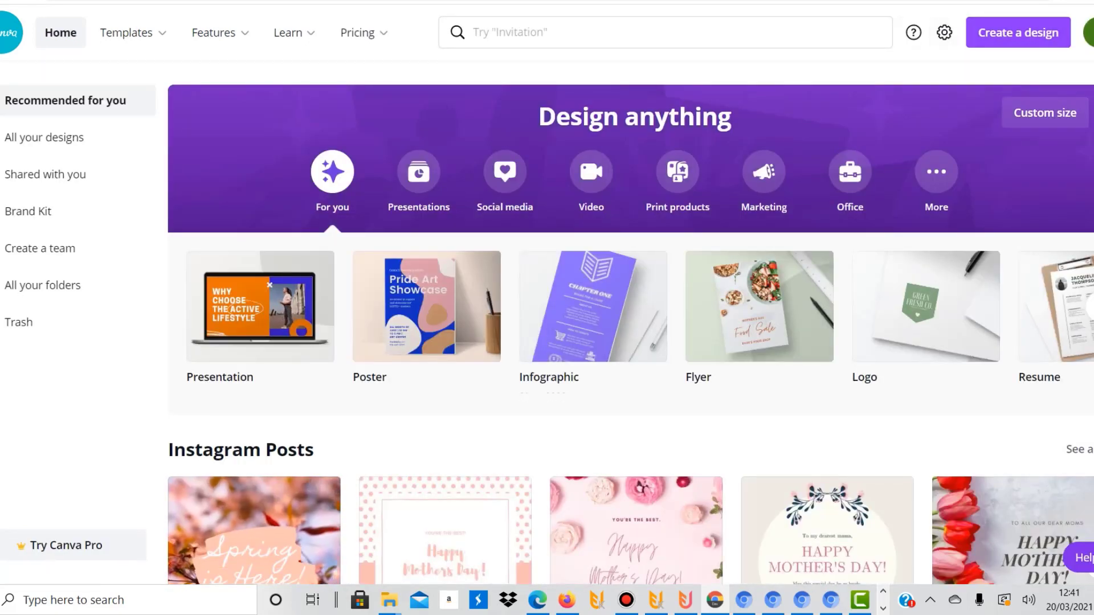
Create a new custom-size design of 4500 × 5400 px and skip the introductory tour
click(1018, 33)
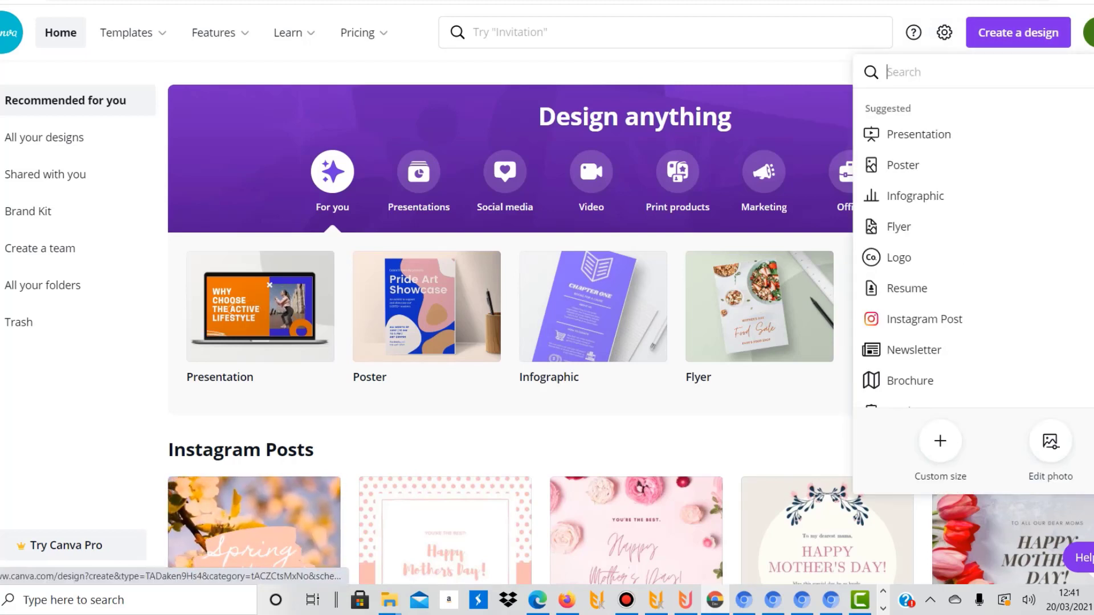
click(940, 442)
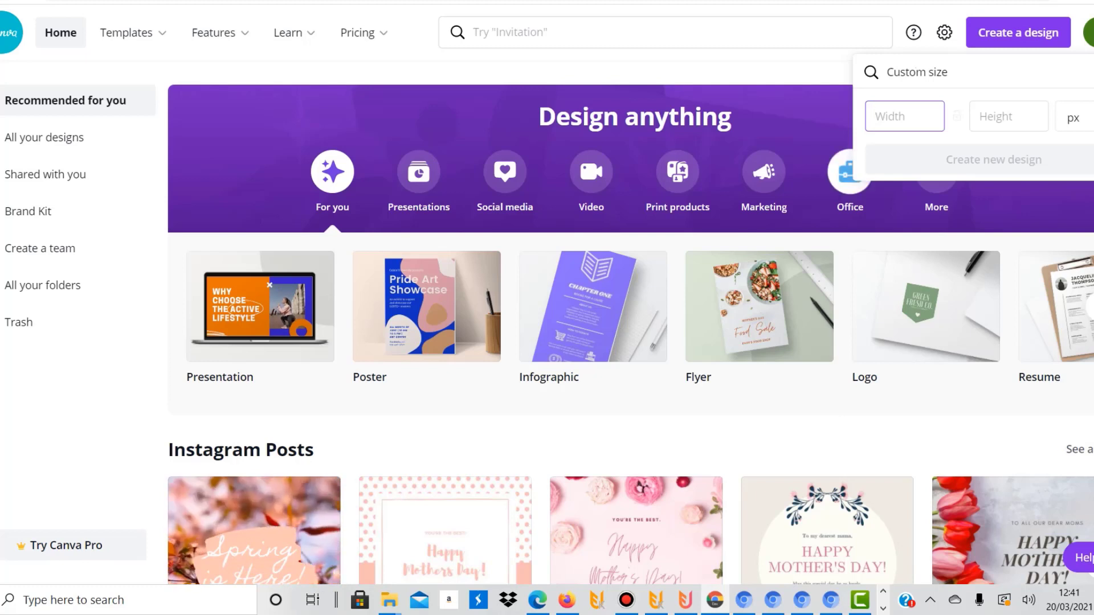
text(54)
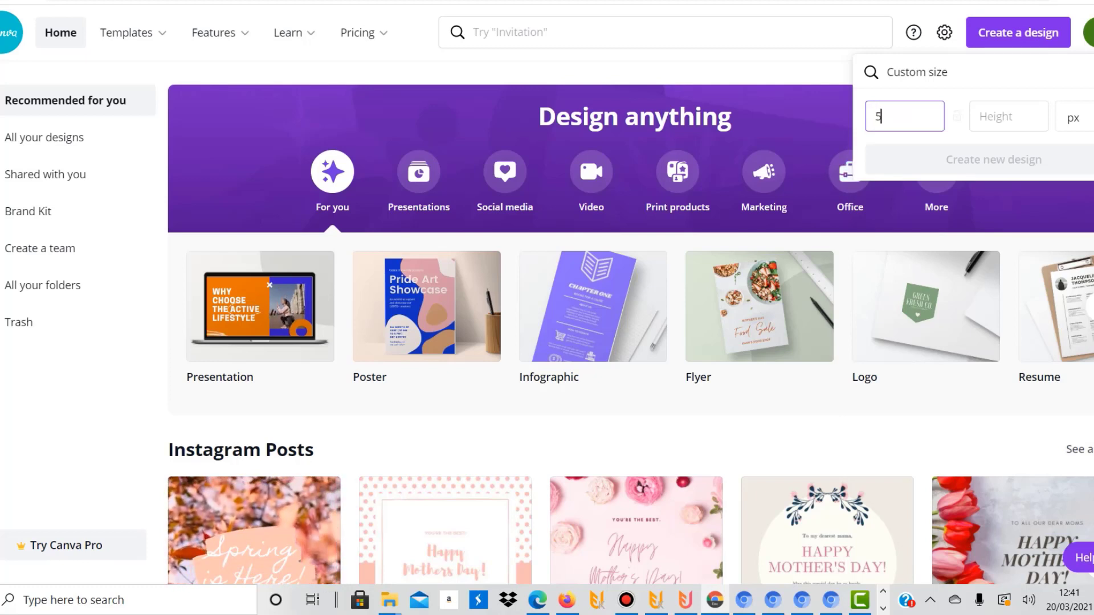
key(BackSpace)
key(BackSpace)
text(4500)
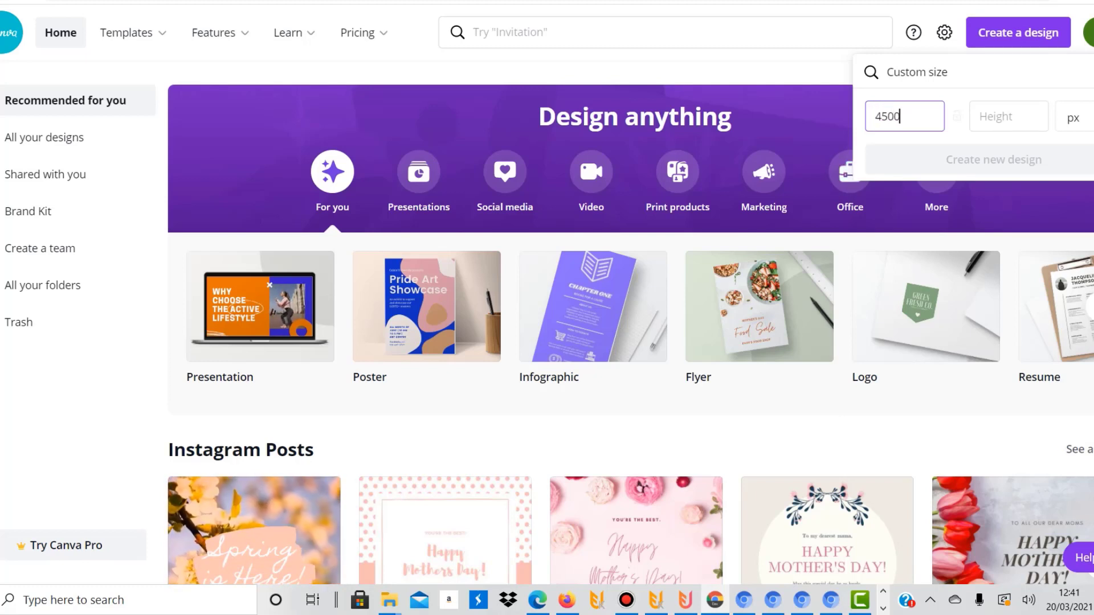
key(Tab)
text(5400)
key(Return)
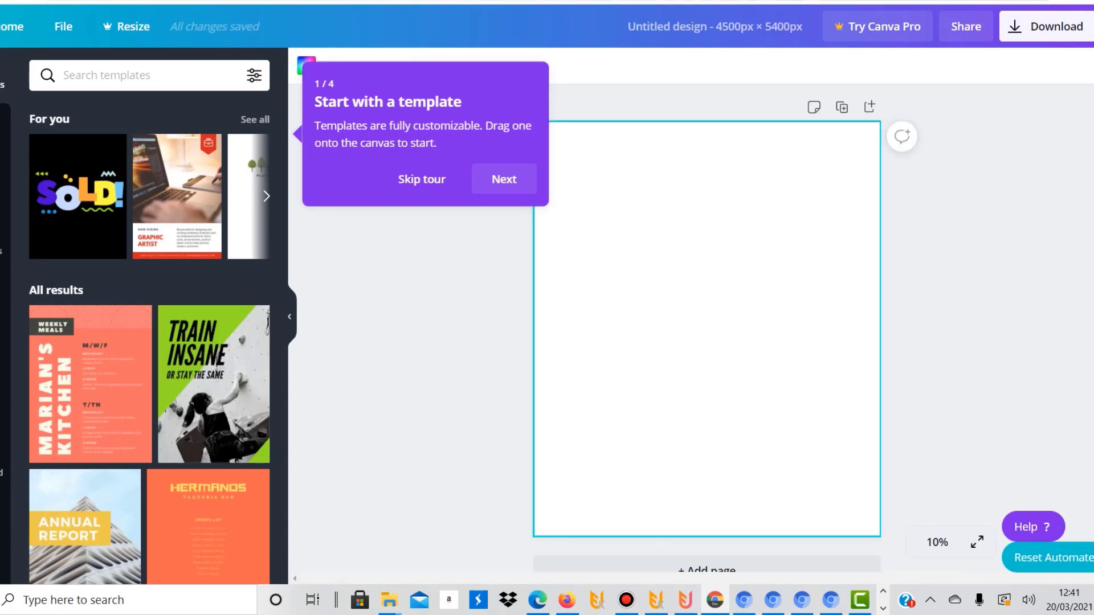
click(422, 179)
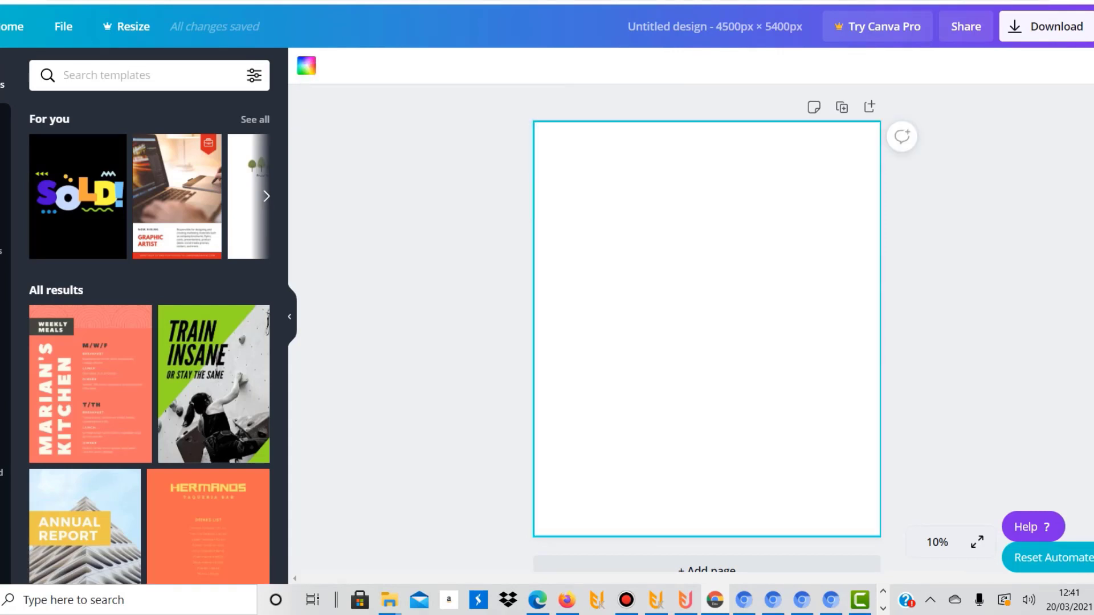
Set the blank page's background colour to black
click(306, 66)
click(45, 217)
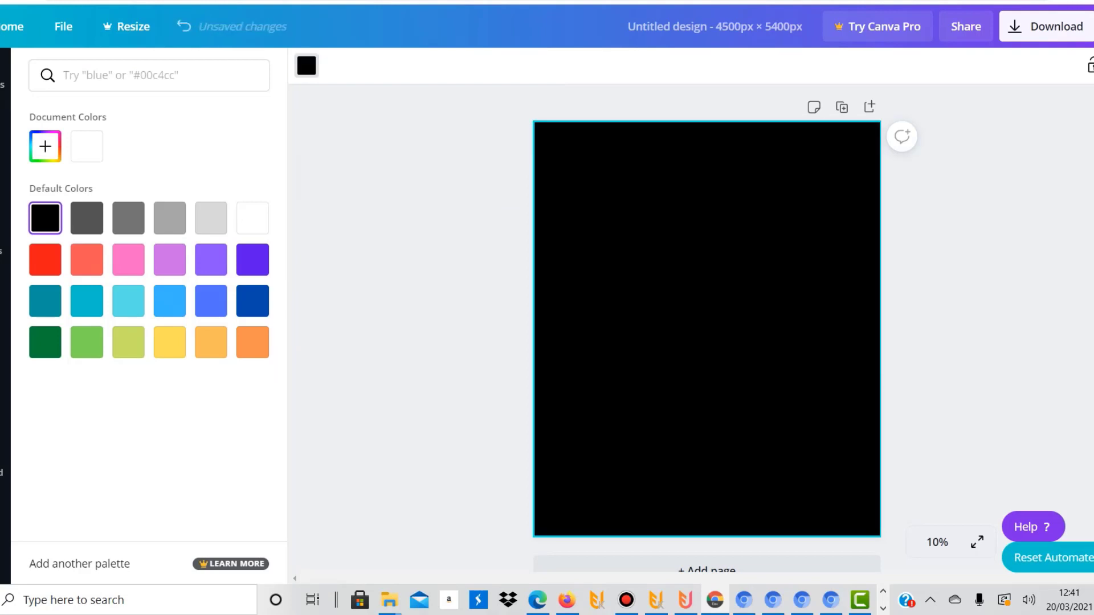
click(707, 329)
Search the elements library for "bitcoin"
click(3, 242)
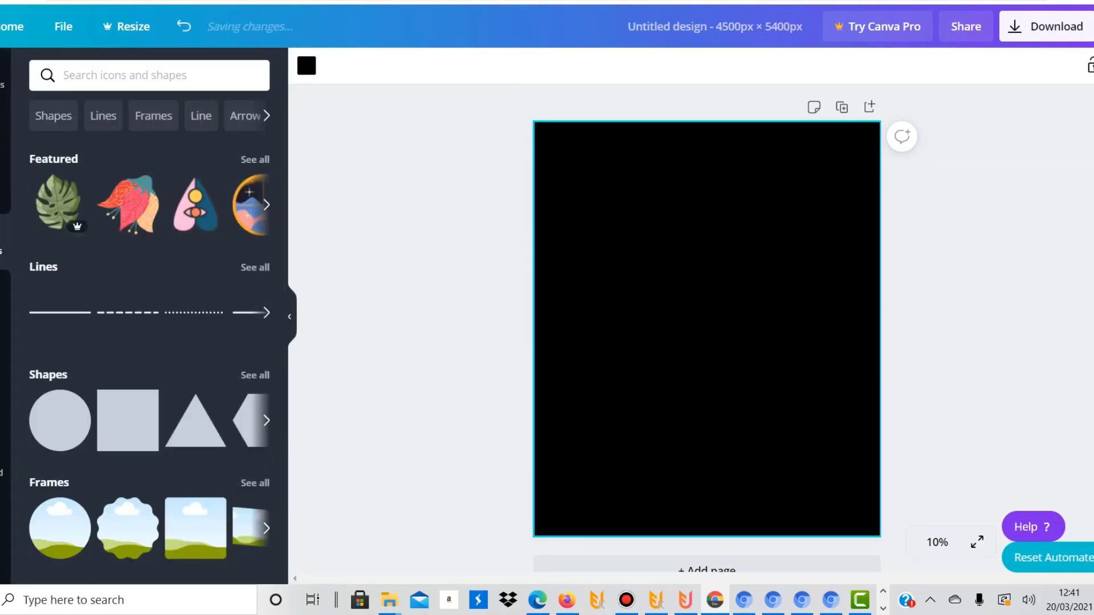
click(125, 75)
text(bo)
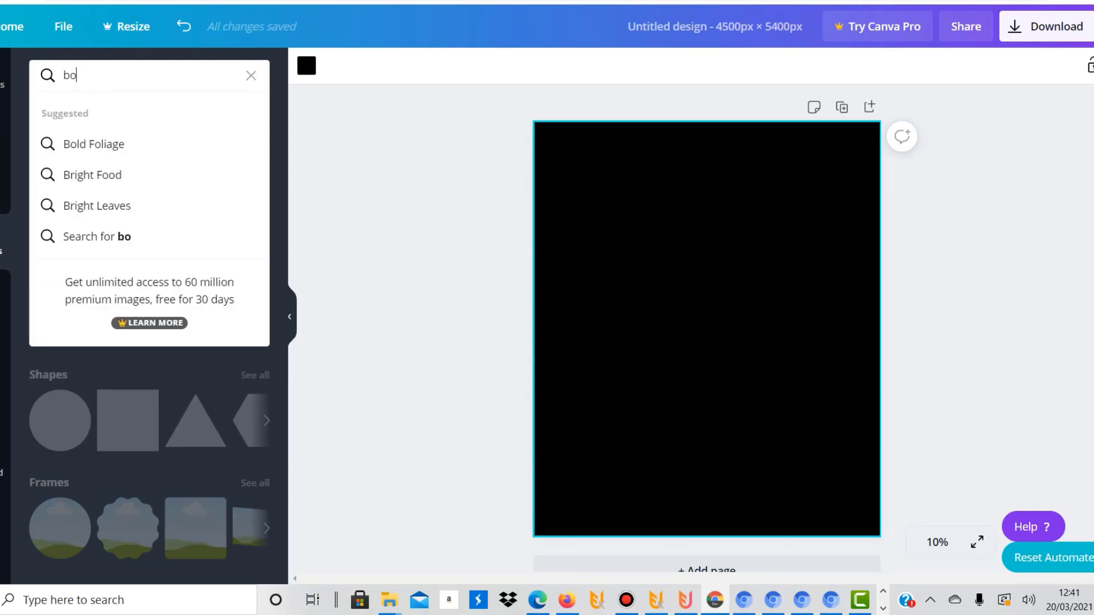
key(BackSpace)
text(itcoin)
key(Return)
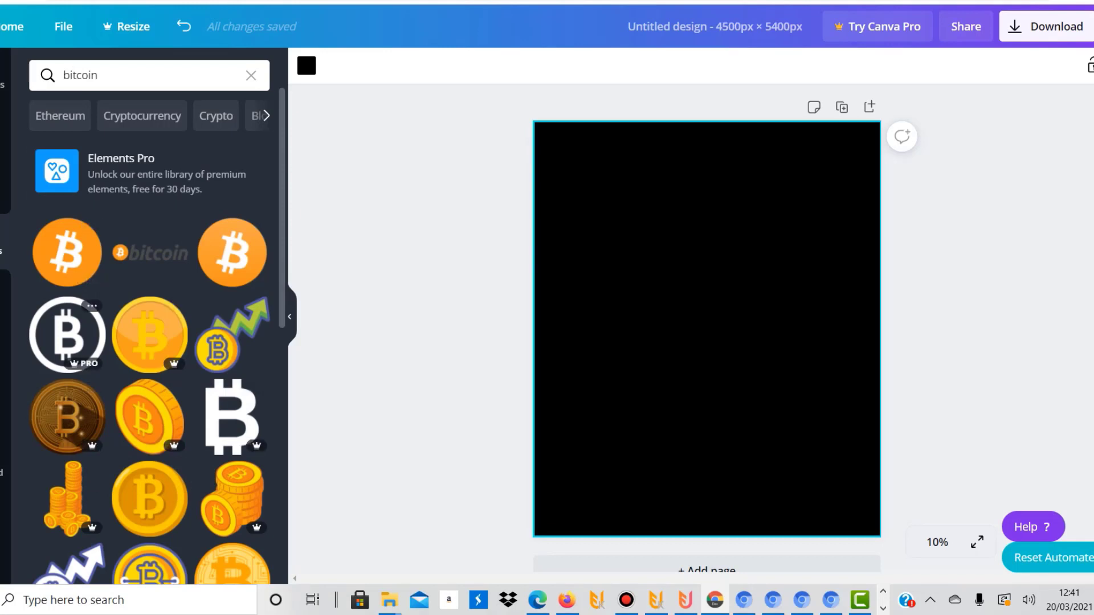
Try the premium circled Bitcoin symbol on the black page and delete it
click(67, 335)
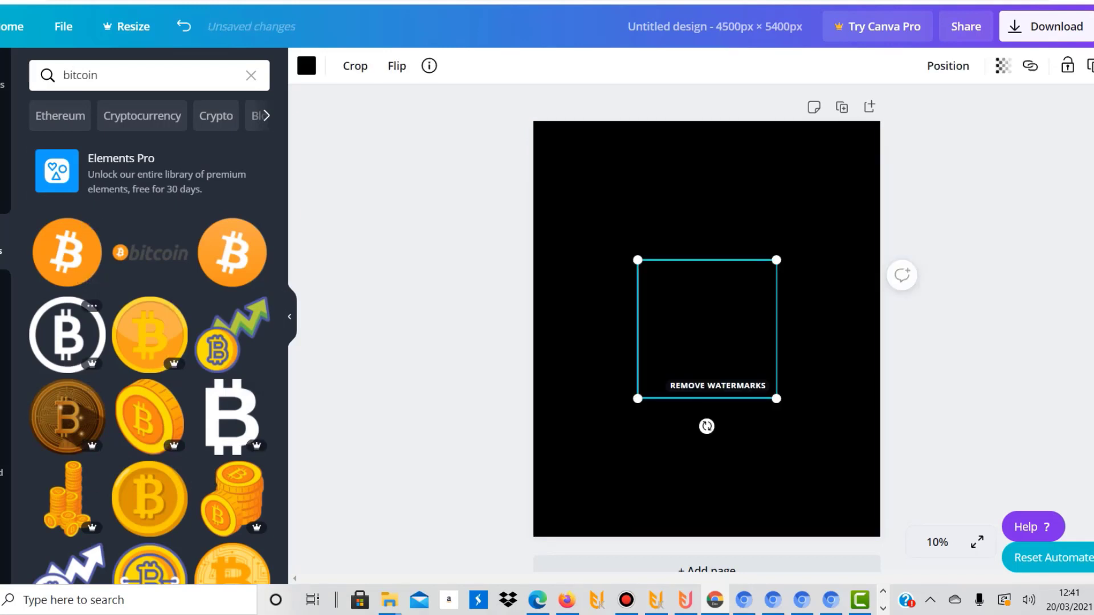
key(Delete)
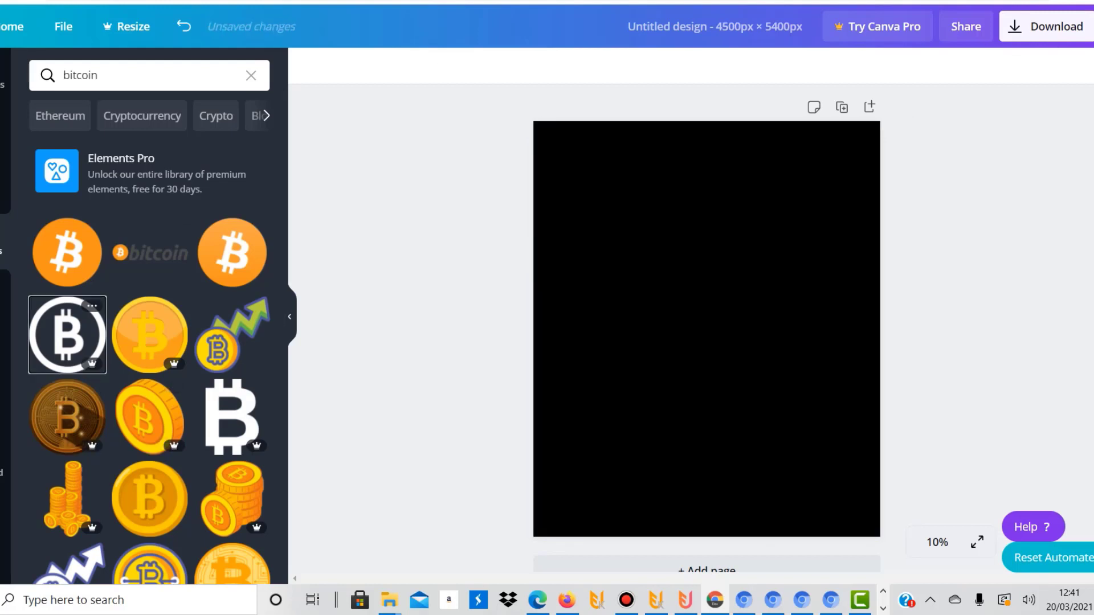
Try the premium circuit-patterned Bitcoin coin, enlarged and centred on the page, and delete it
scroll(154, 336, down, 4)
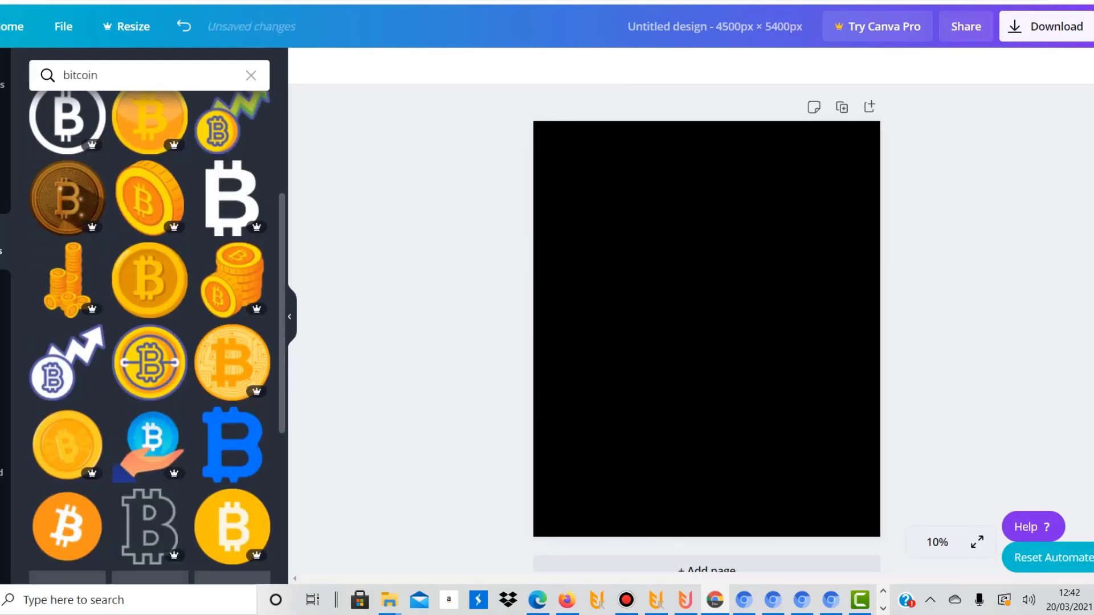
click(232, 363)
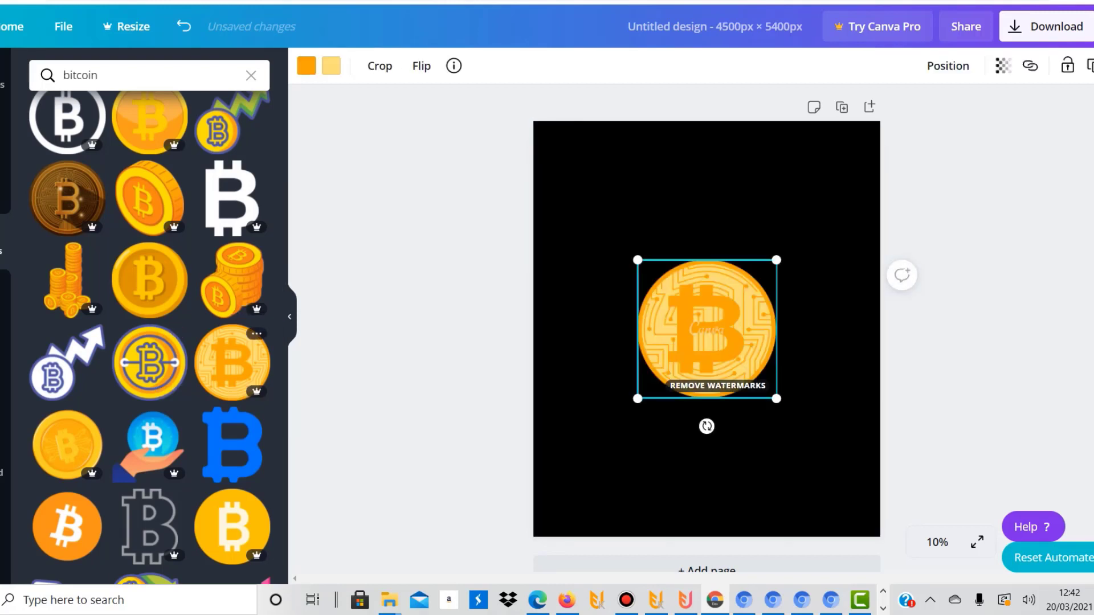
drag(776, 260, 891, 139)
drag(760, 268, 716, 316)
click(942, 439)
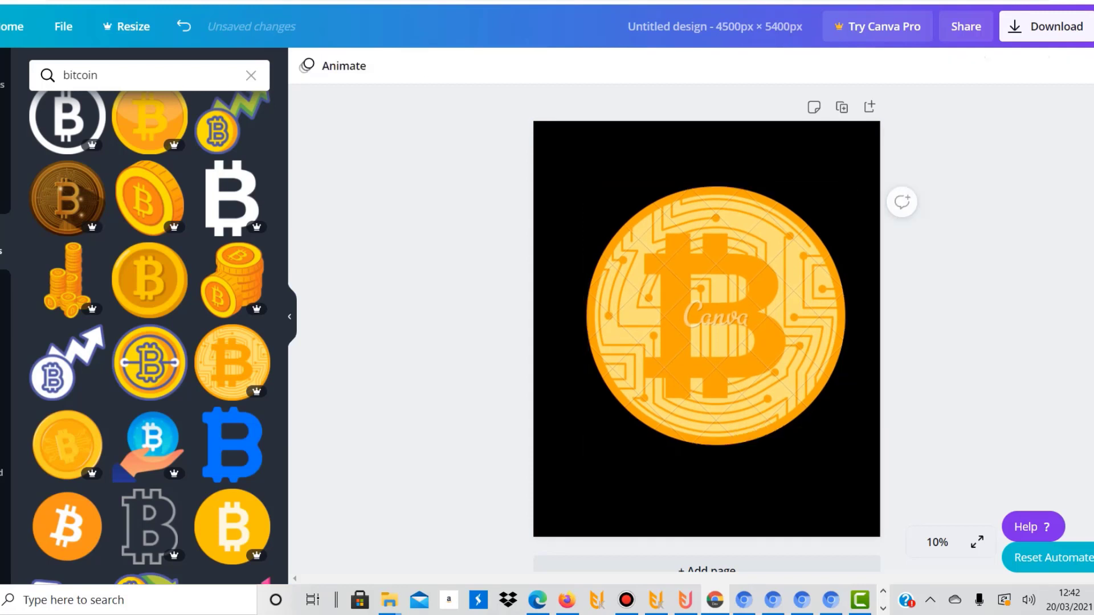
click(724, 328)
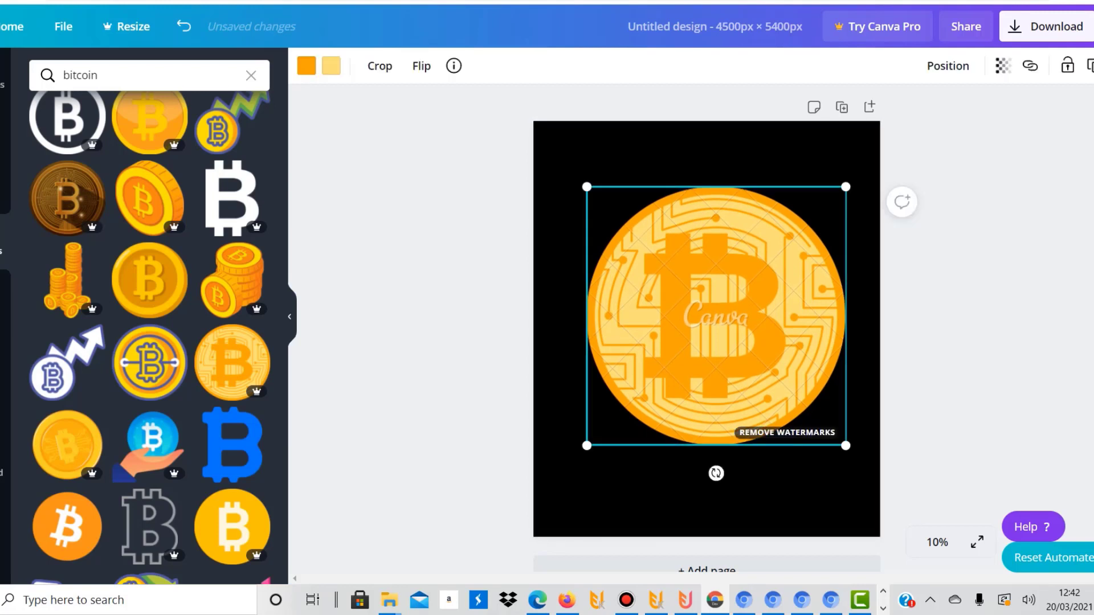
right_click(667, 319)
mouse_move(663, 319)
mouse_down()
mouse_move(643, 318)
mouse_move(654, 318)
mouse_up()
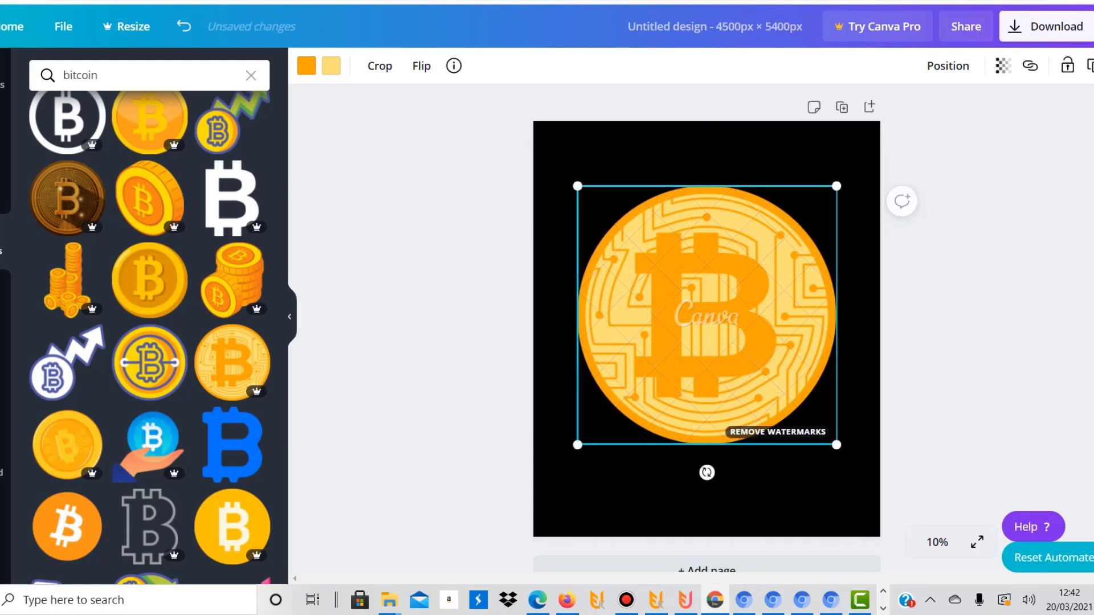
key(Delete)
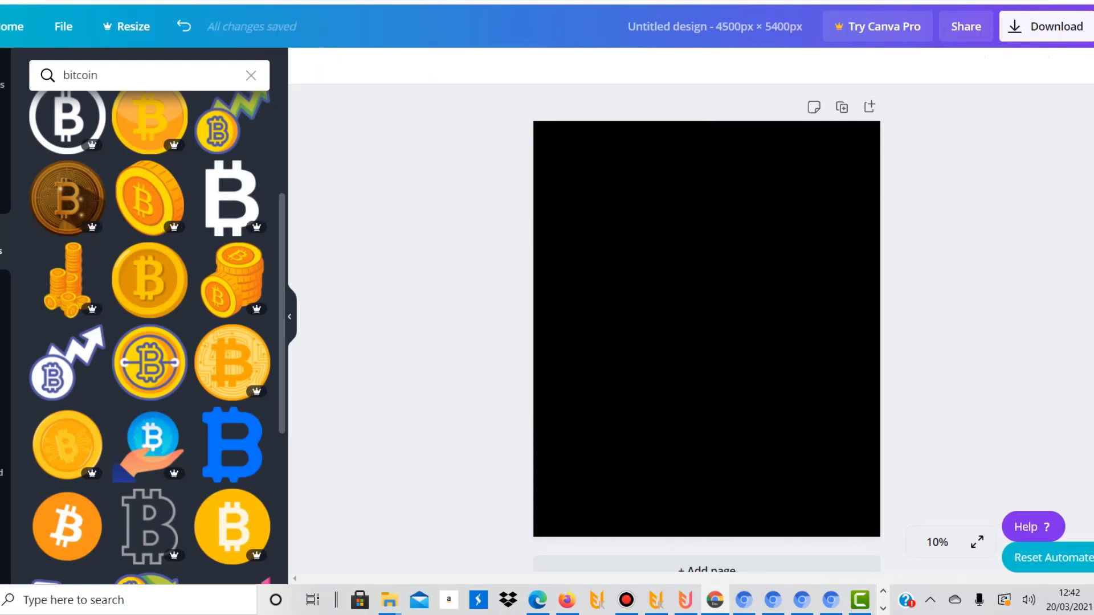
Try the free Bitcoin wordmark logo on the black page and delete it
scroll(149, 336, up, 4)
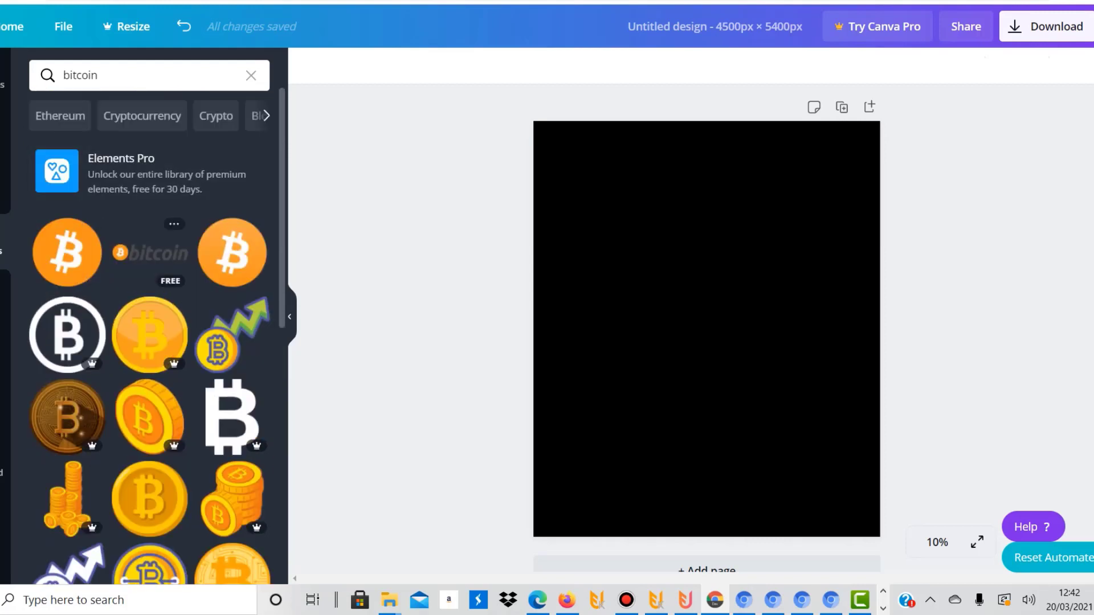
click(150, 252)
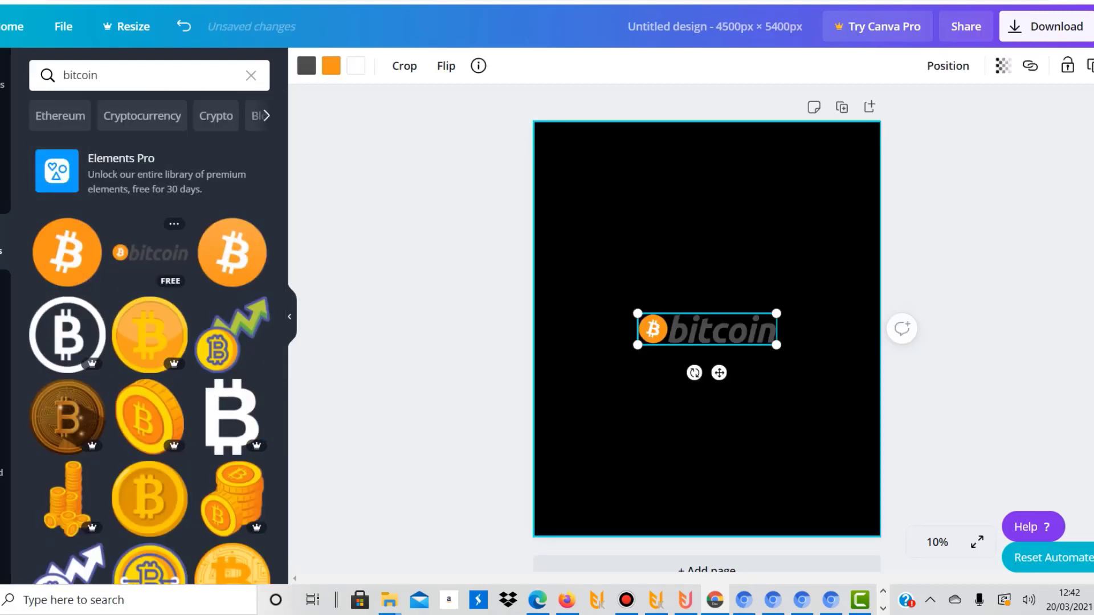
key(Delete)
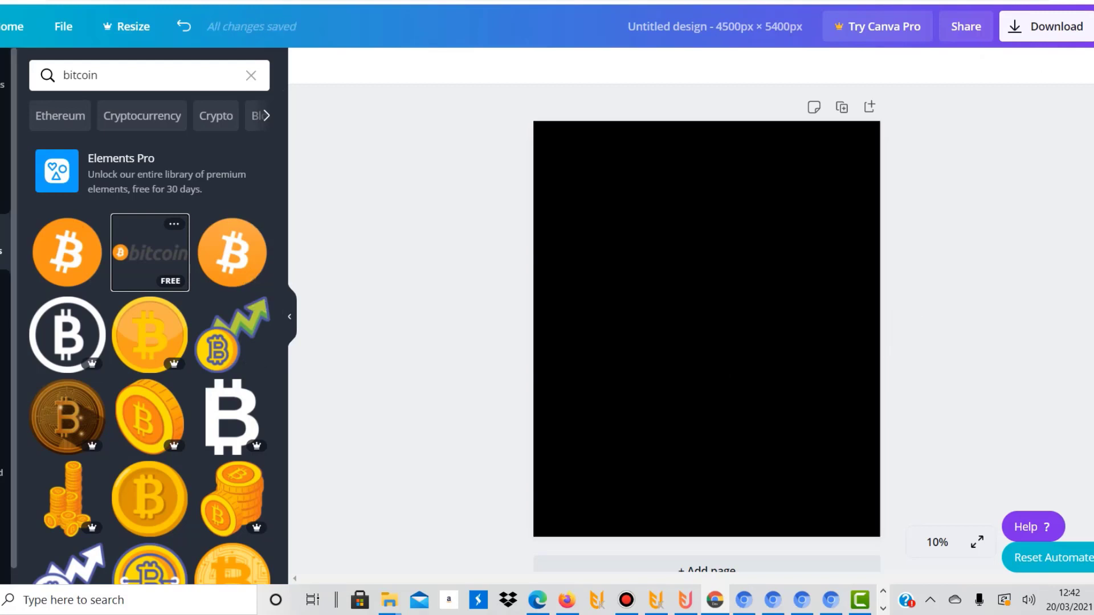
Add the free orange Bitcoin circle logo, enlarge it to about 3,810 × 3,810 px and centre it horizontally on the page
click(67, 253)
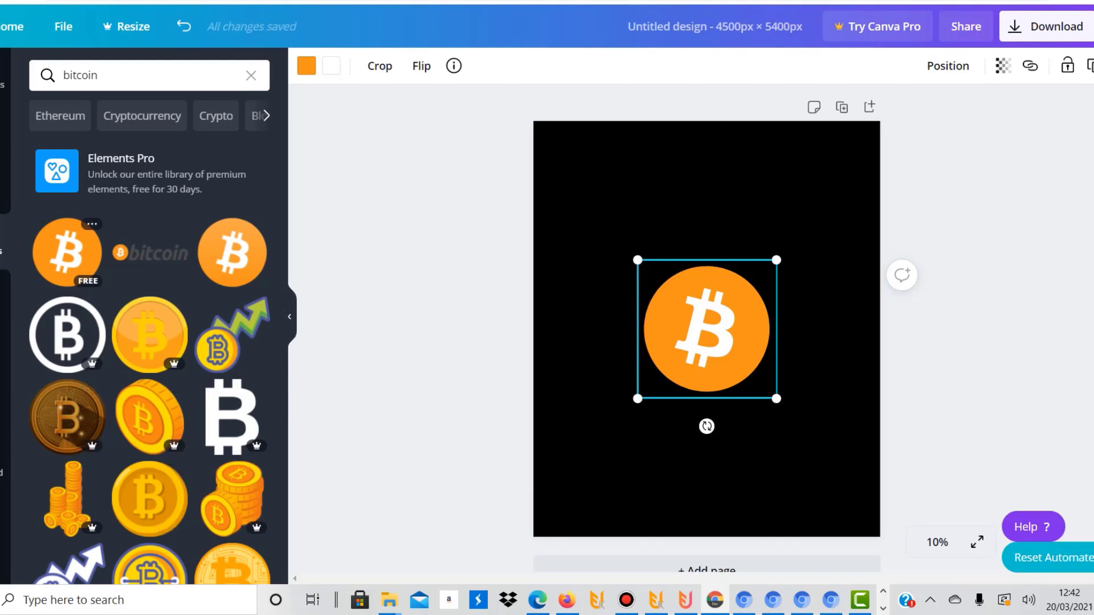
drag(776, 260, 931, 105)
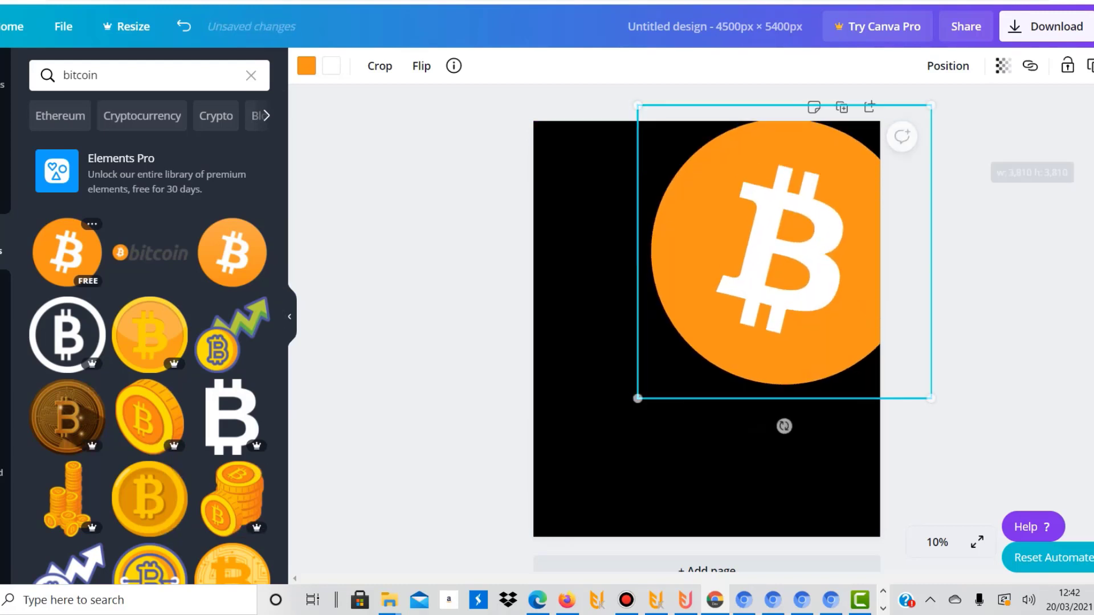
drag(784, 252, 706, 321)
key(Escape)
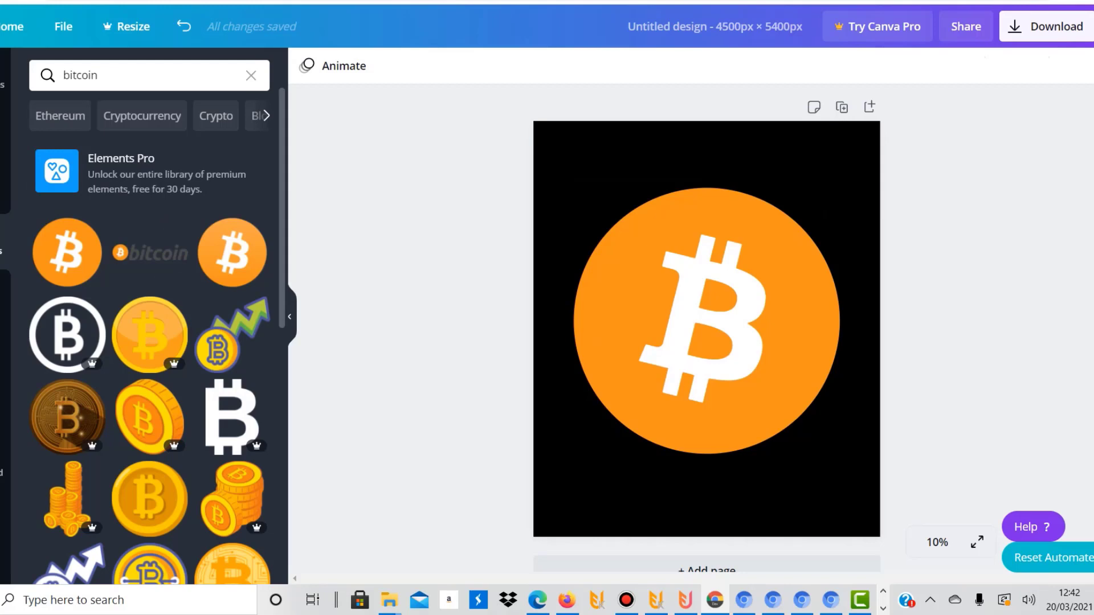
Browse the Bitcoin element results for further free graphics that could suit the black page
scroll(150, 336, down, 8)
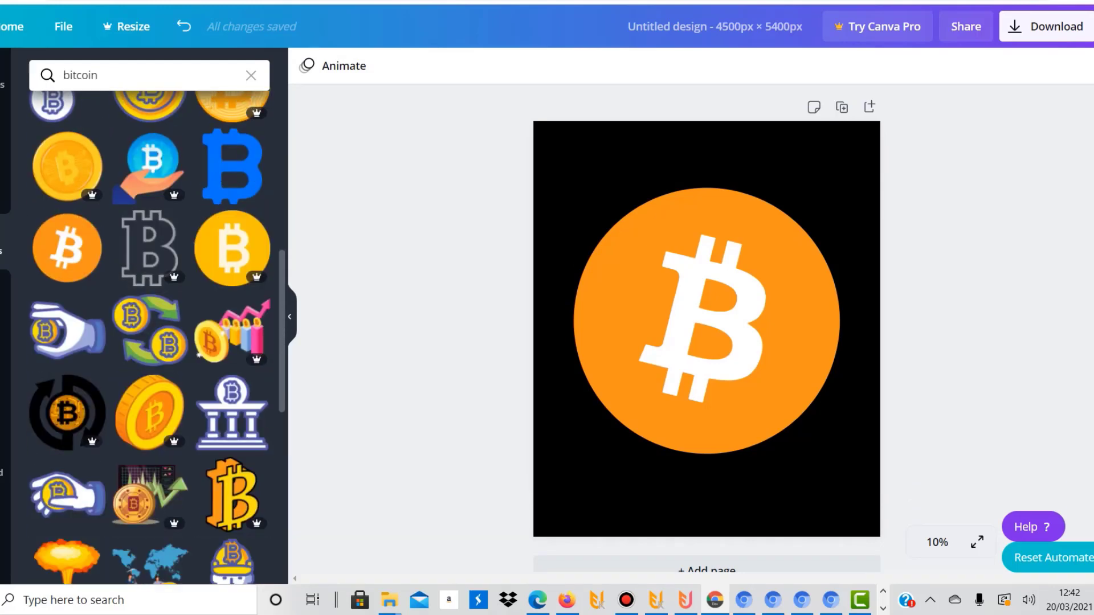
scroll(150, 337, down, 2)
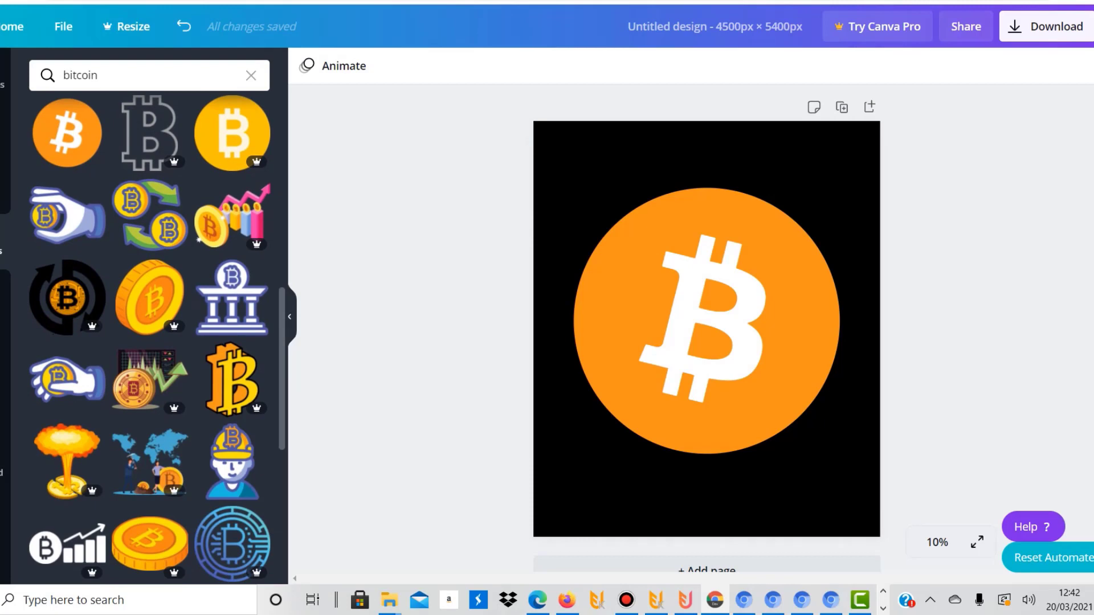
scroll(150, 336, down, 4)
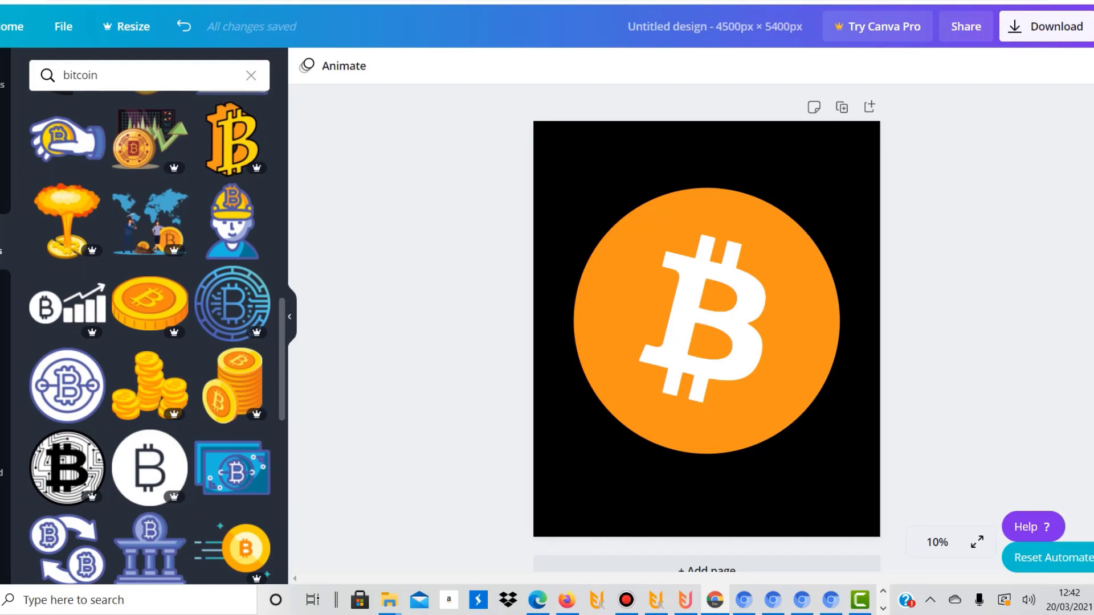
scroll(150, 337, down, 6)
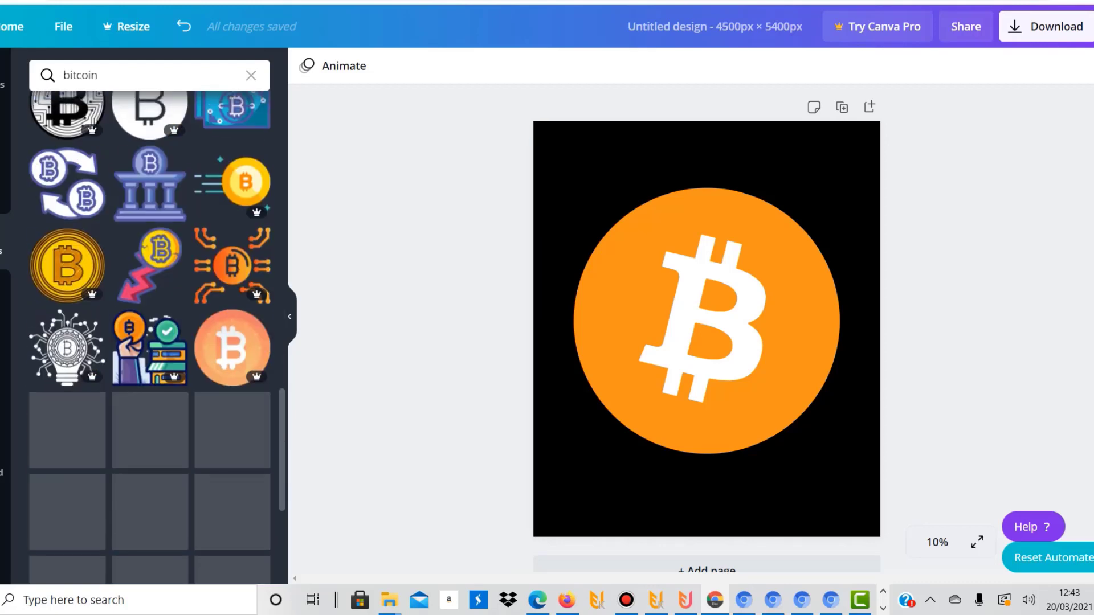
scroll(150, 336, down, 5)
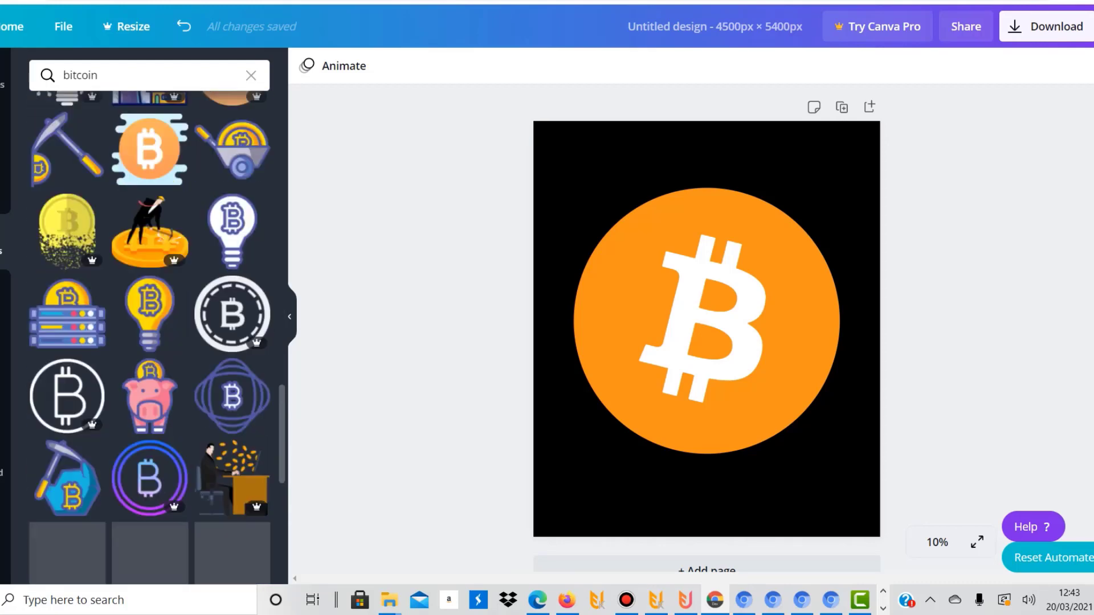
scroll(150, 336, down, 7)
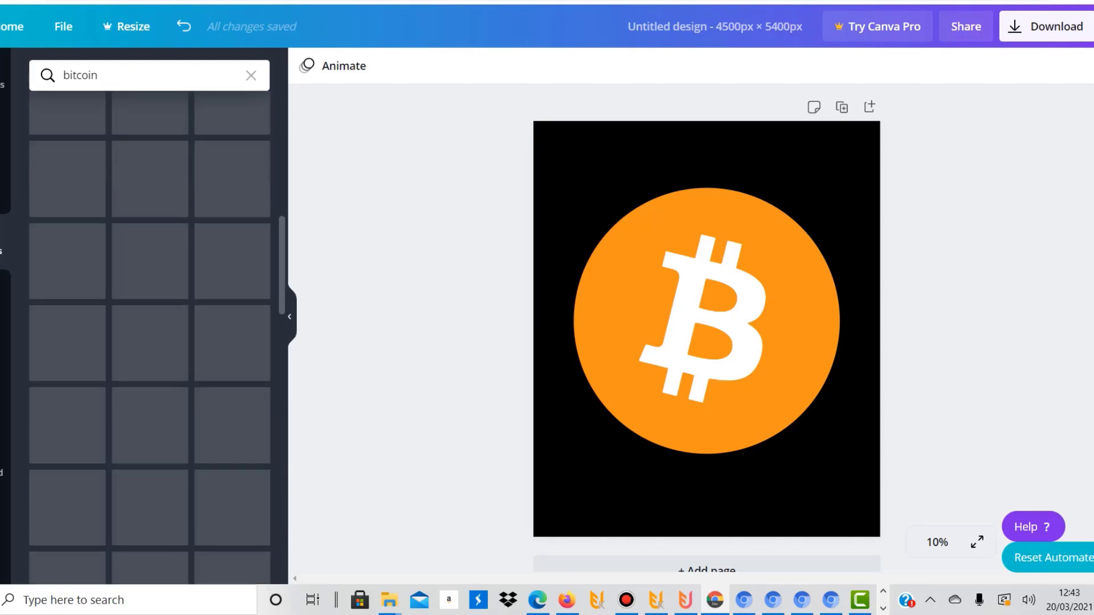
scroll(150, 336, down, 10)
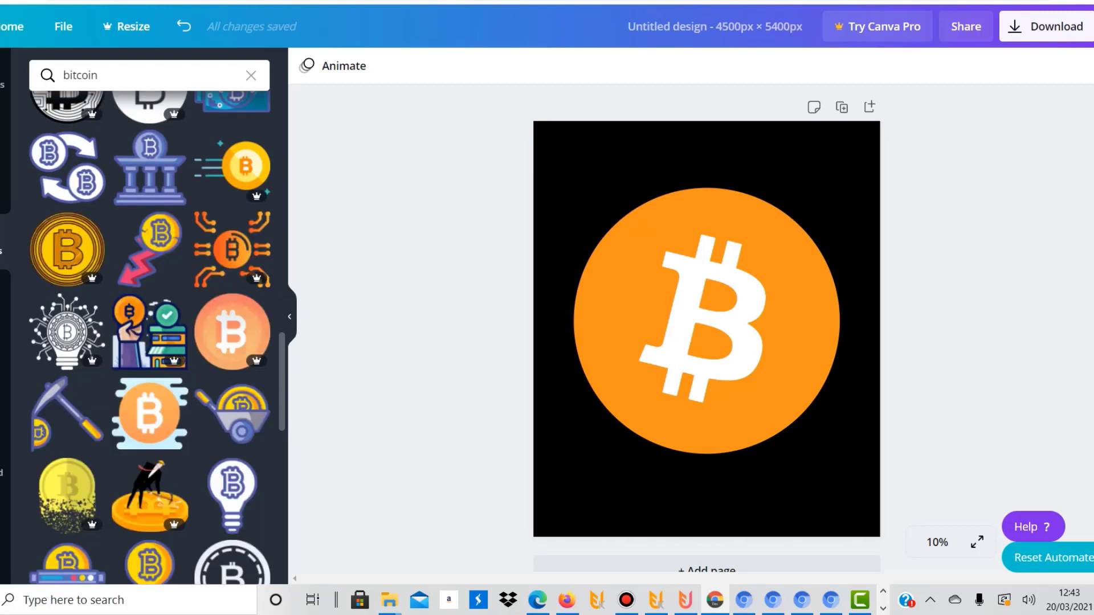
scroll(150, 336, down, 3)
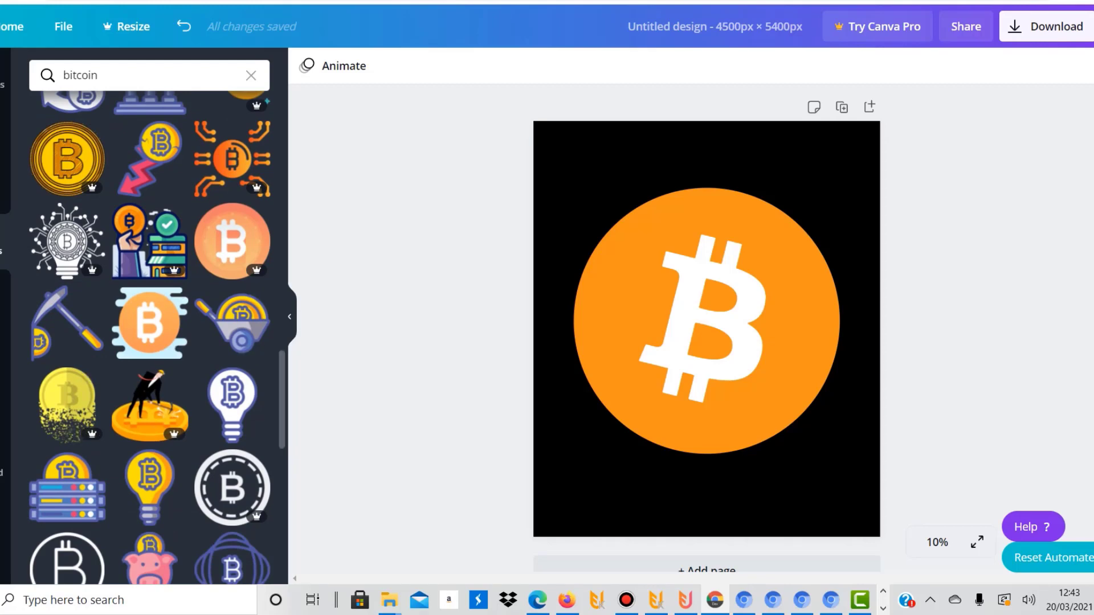
scroll(149, 336, down, 5)
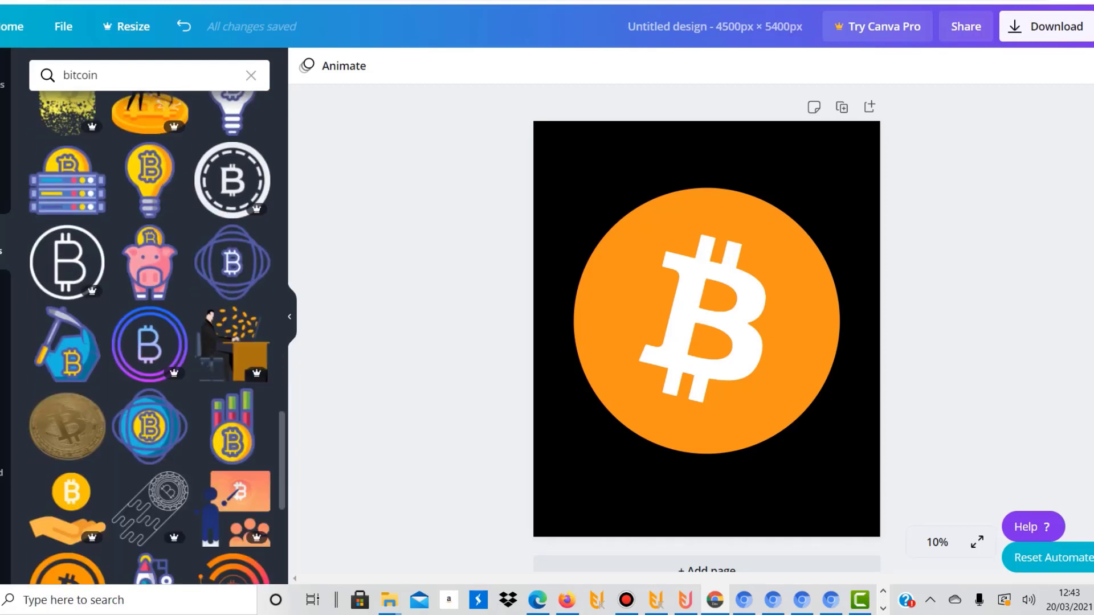
scroll(158, 337, down, 2)
scroll(150, 336, down, 4)
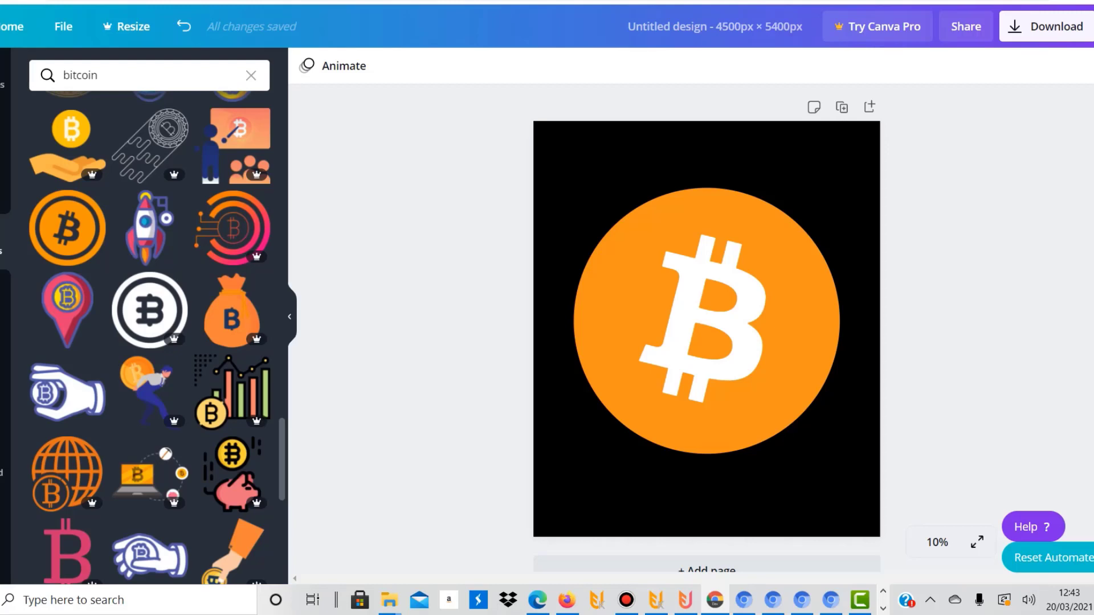
scroll(150, 336, down, 7)
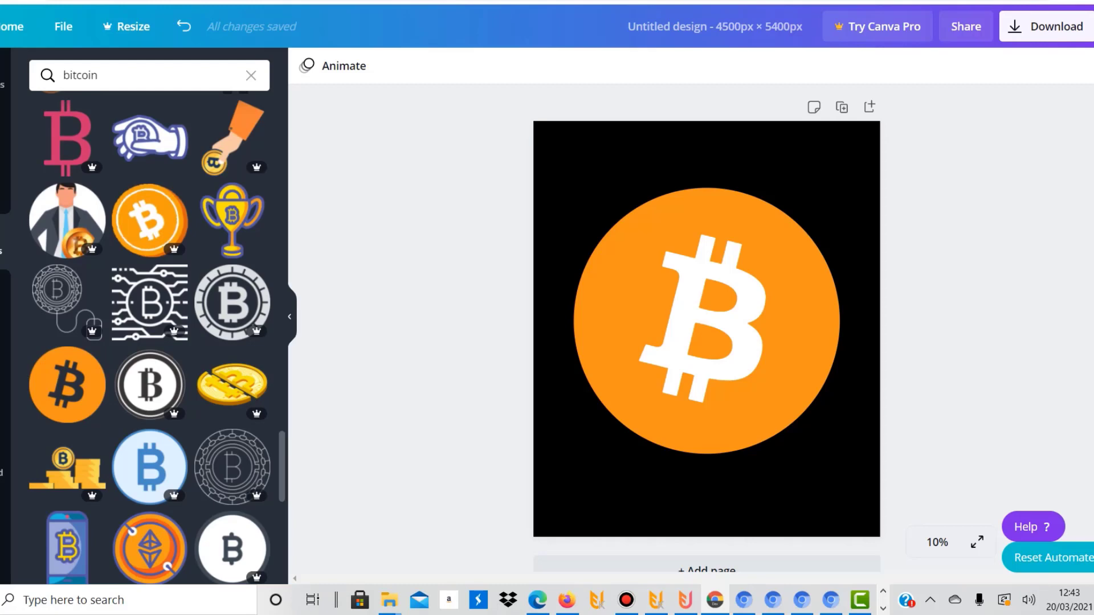
scroll(150, 336, up, 6)
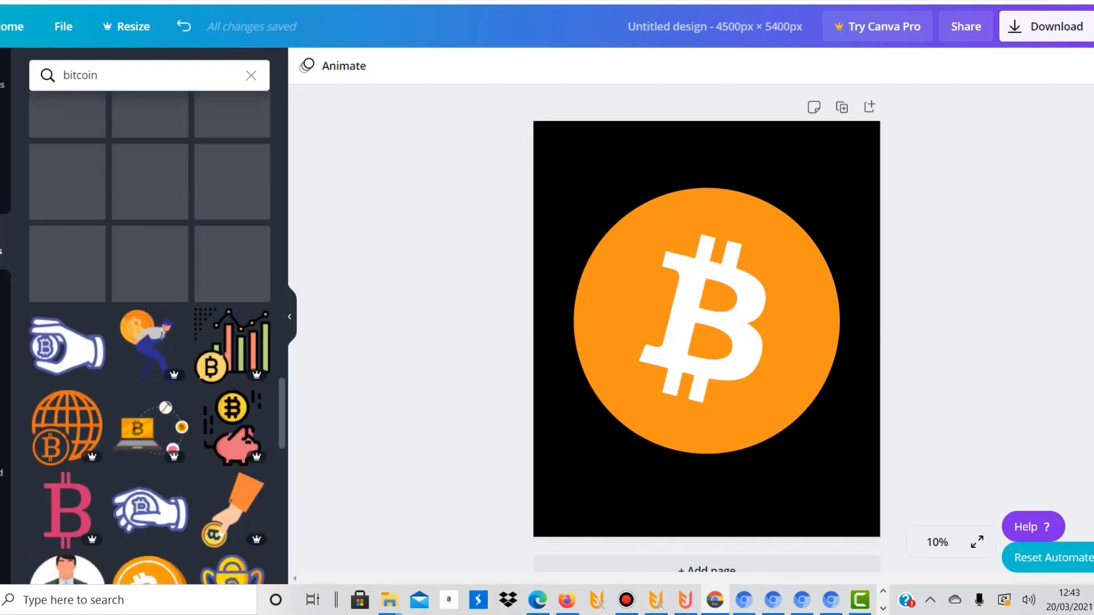
scroll(157, 336, down, 5)
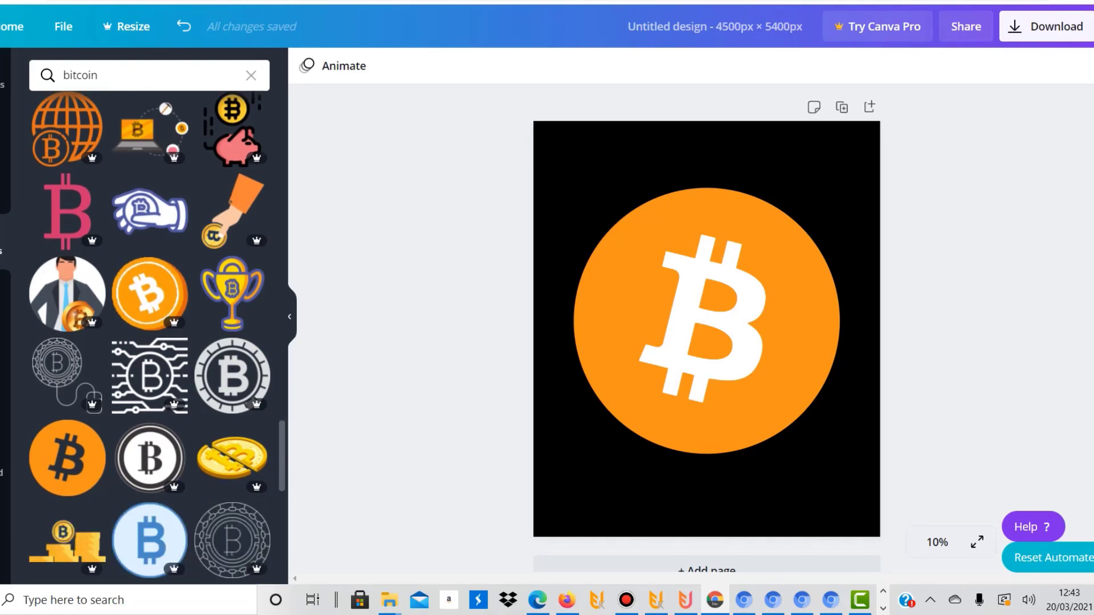
scroll(150, 336, down, 7)
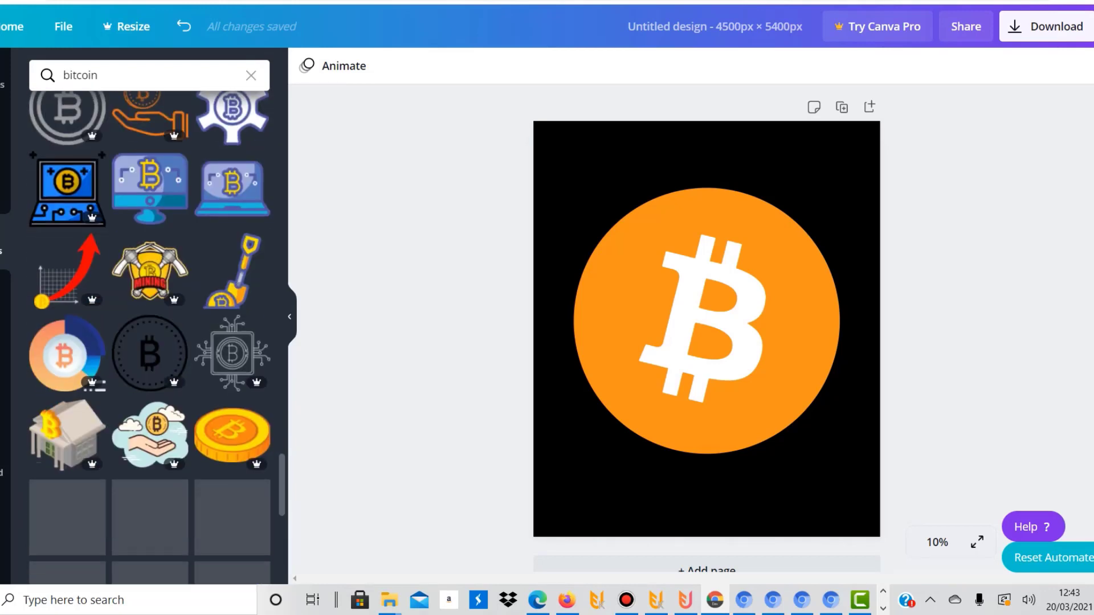
scroll(149, 336, down, 3)
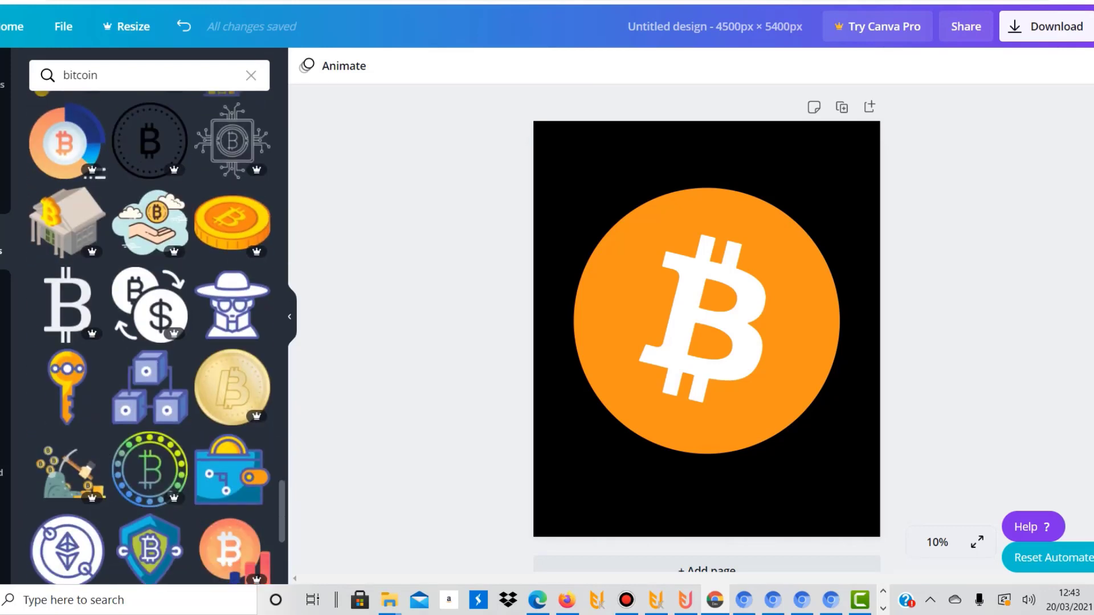
scroll(149, 337, down, 5)
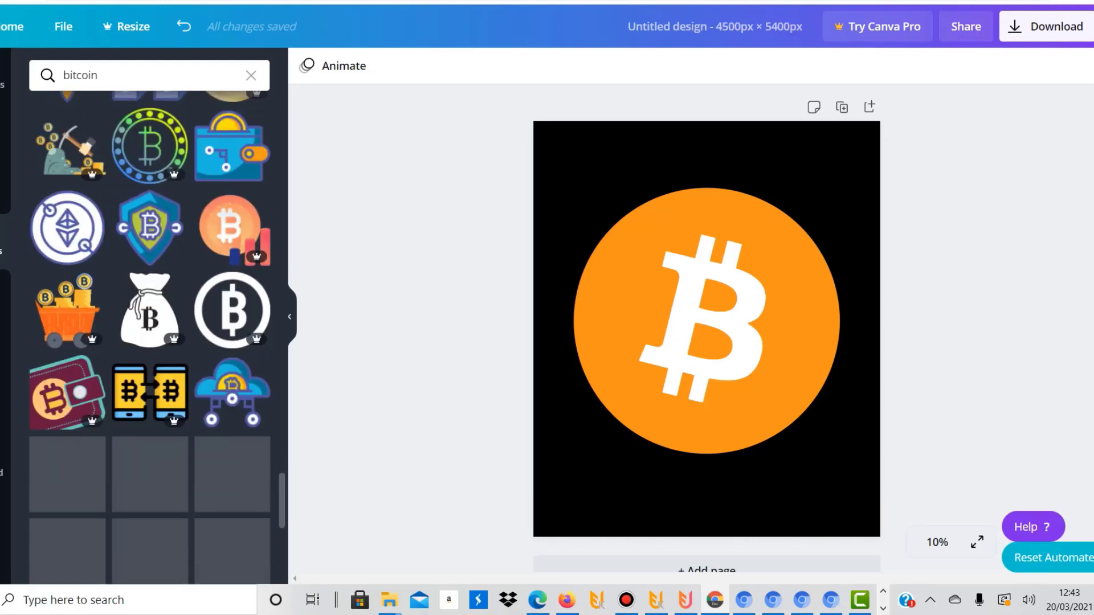
scroll(149, 336, up, 20)
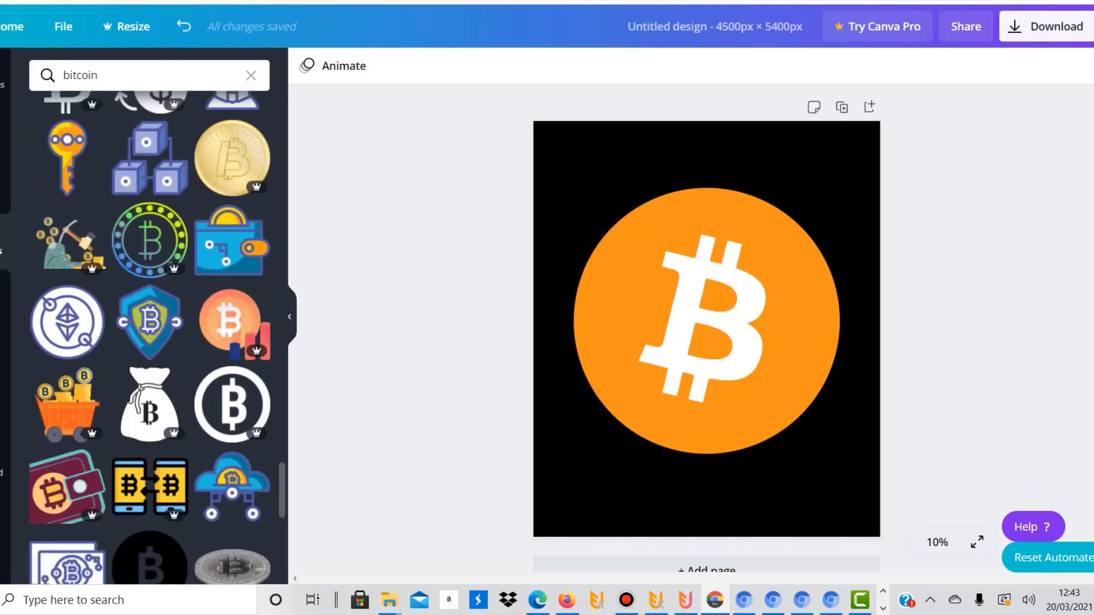
scroll(149, 336, up, 8)
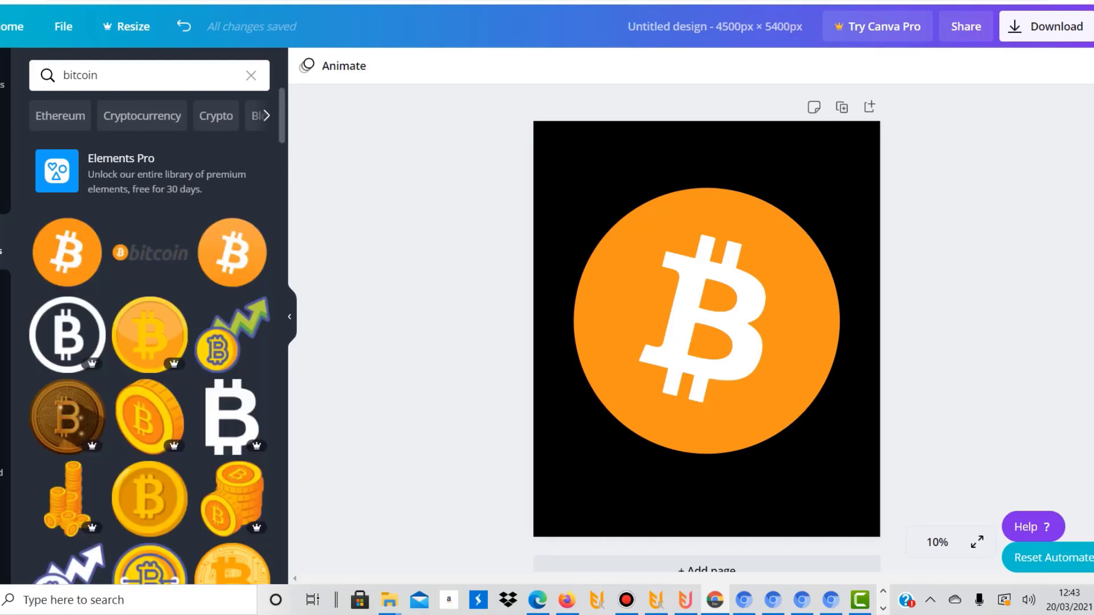
scroll(149, 336, down, 5)
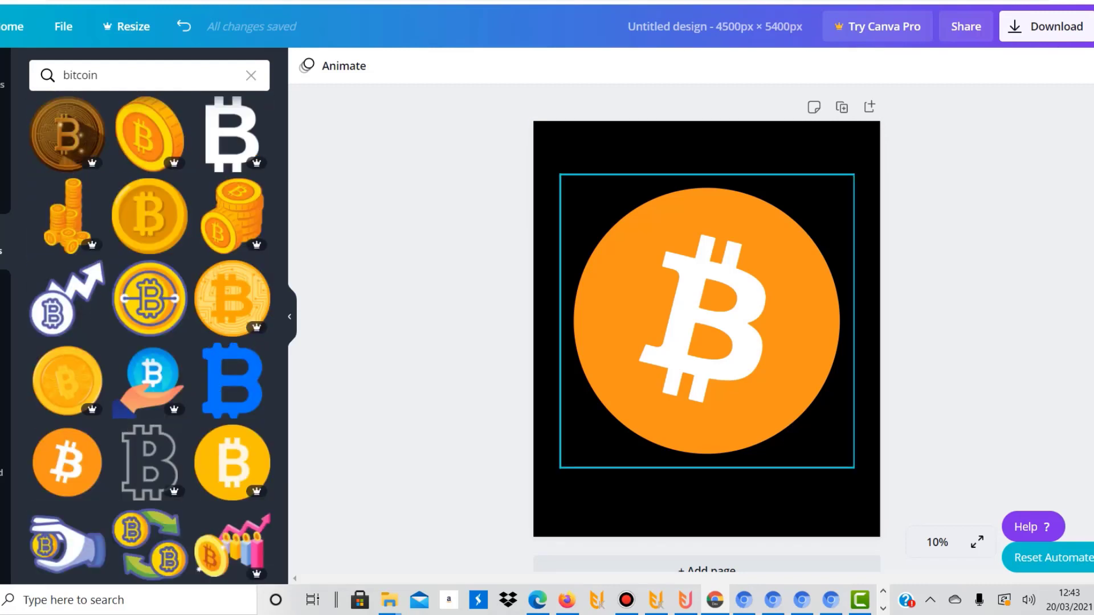
Shrink the orange Bitcoin circle slightly and centre it horizontally on the black page, leaving space above for text
click(706, 321)
drag(560, 175, 587, 201)
drag(720, 334, 707, 329)
Add the neon LEVEL UP font combination, with one copy over the Bitcoin symbol and one above the orange circle
click(3, 297)
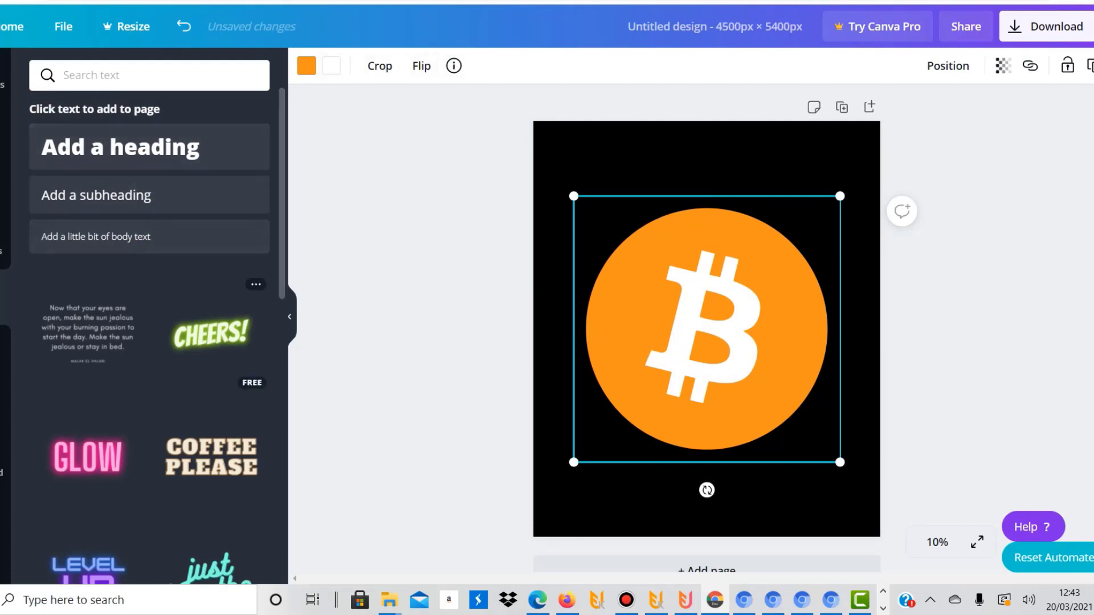
scroll(150, 336, down, 15)
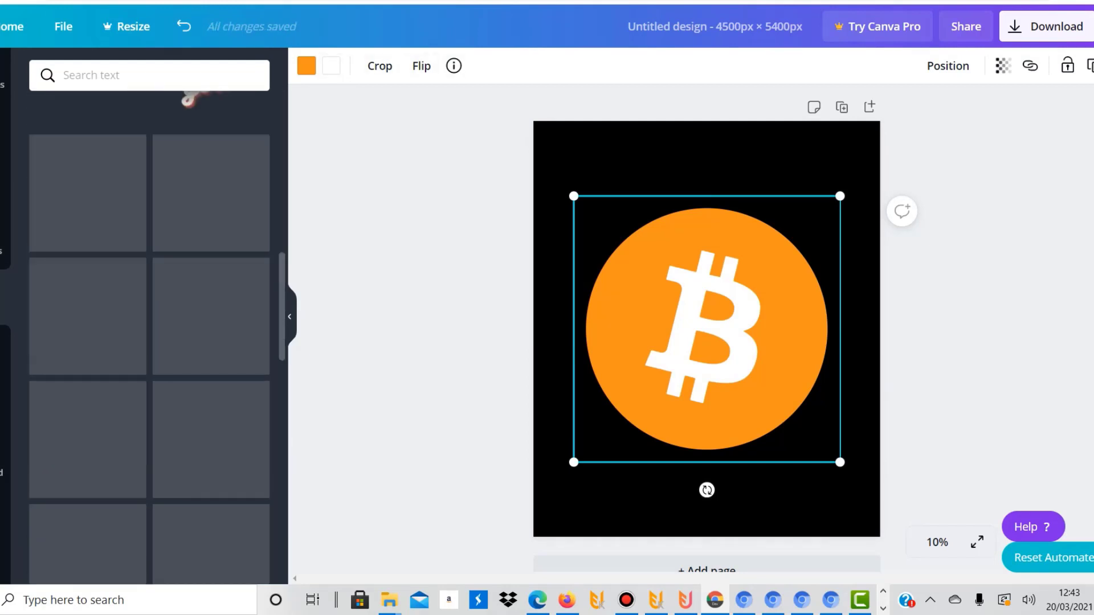
scroll(150, 336, up, 15)
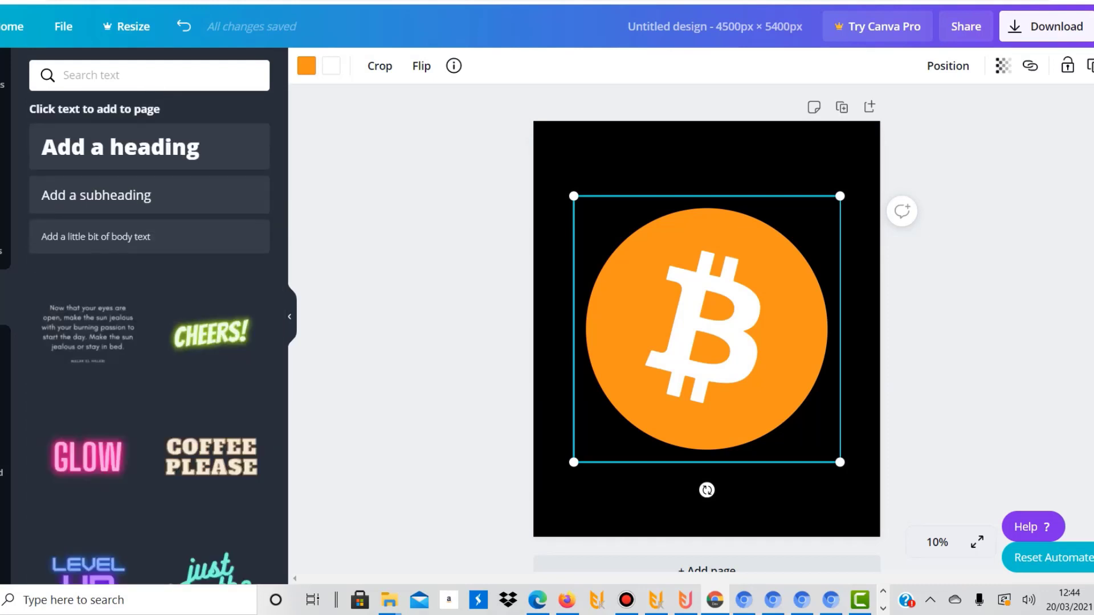
scroll(149, 336, down, 8)
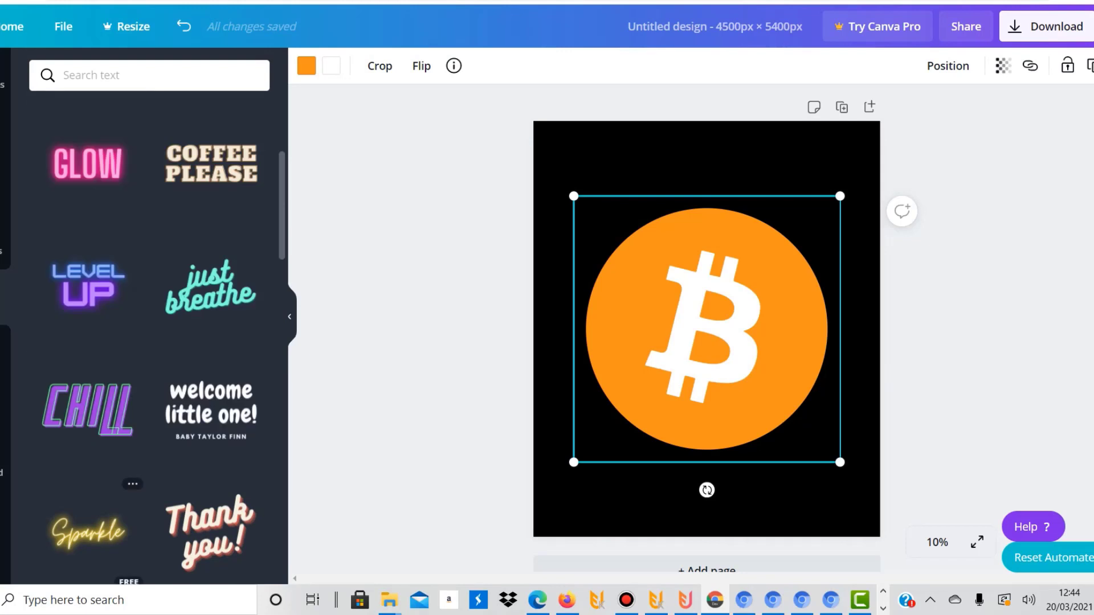
scroll(149, 337, up, 3)
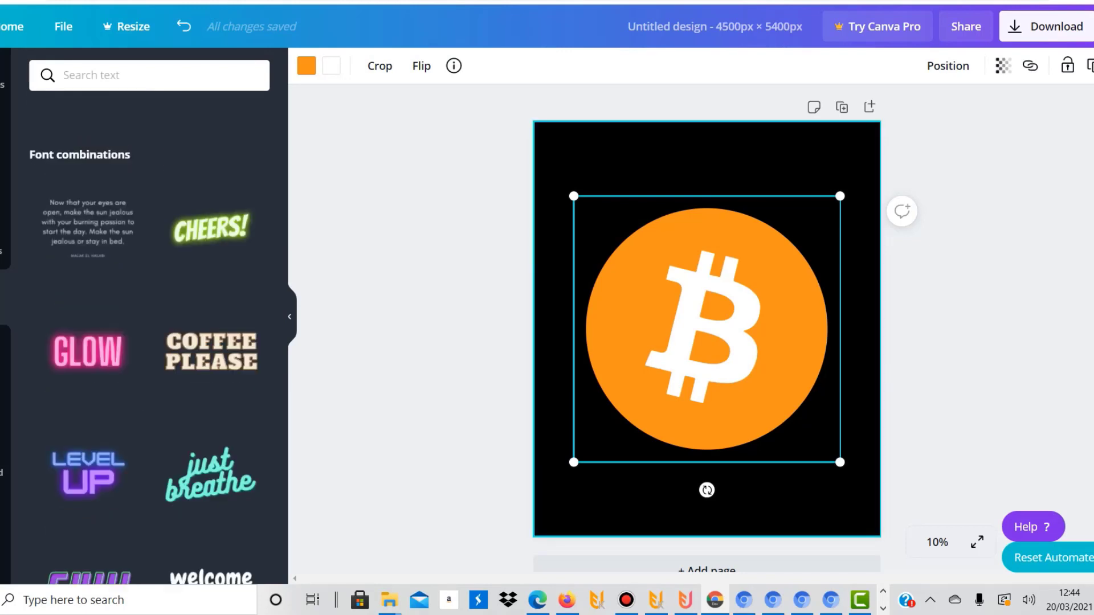
click(88, 474)
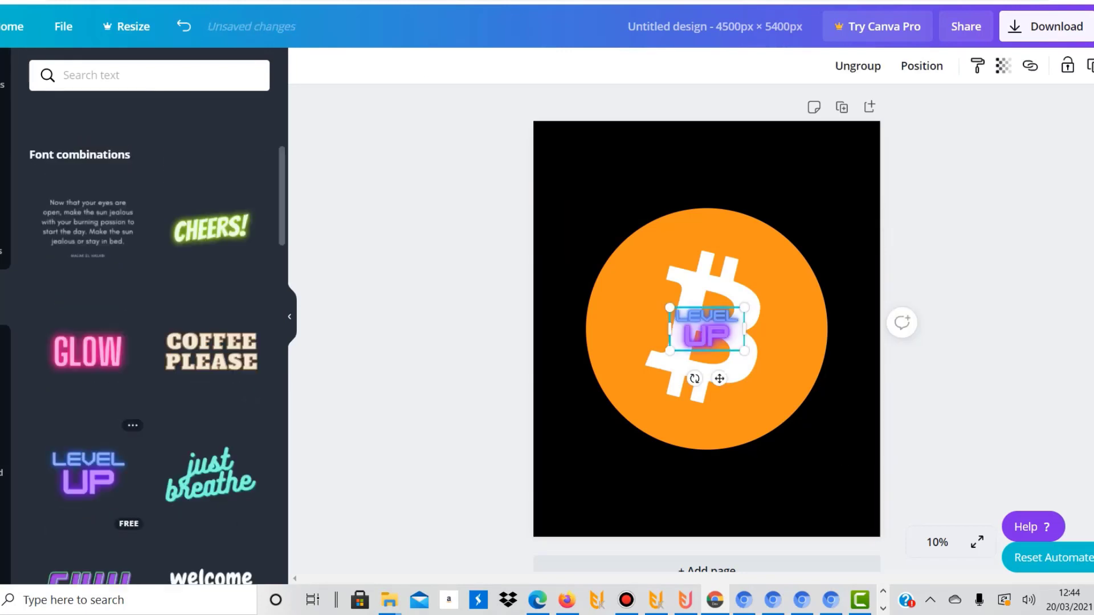
drag(707, 336, 669, 181)
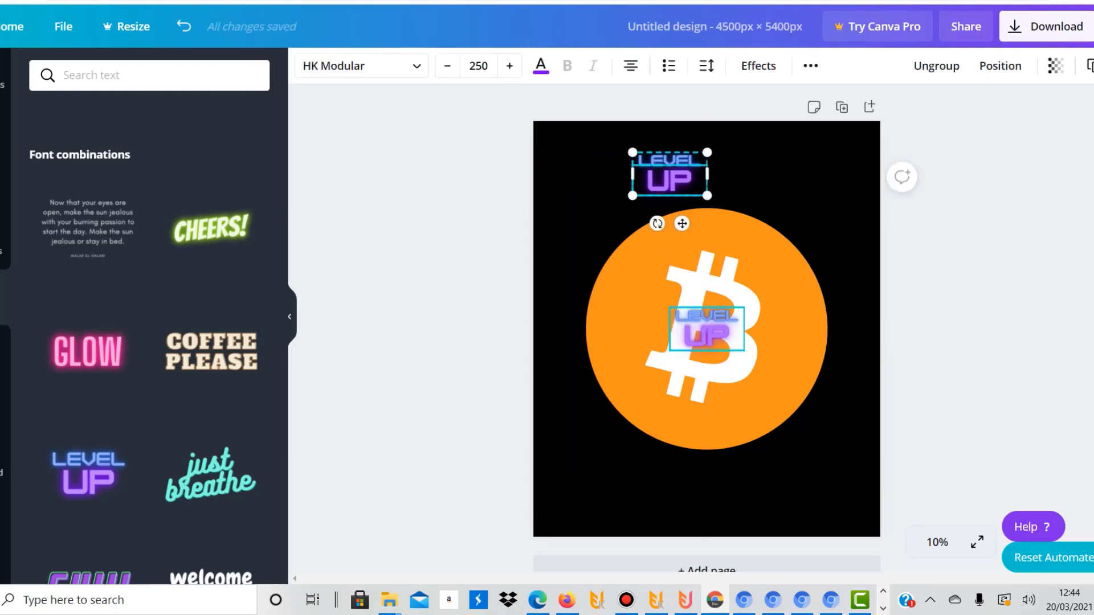
Delete the word UP from both LEVEL UP texts and set the upper LEVEL text's effect to None
click(707, 337)
key(Delete)
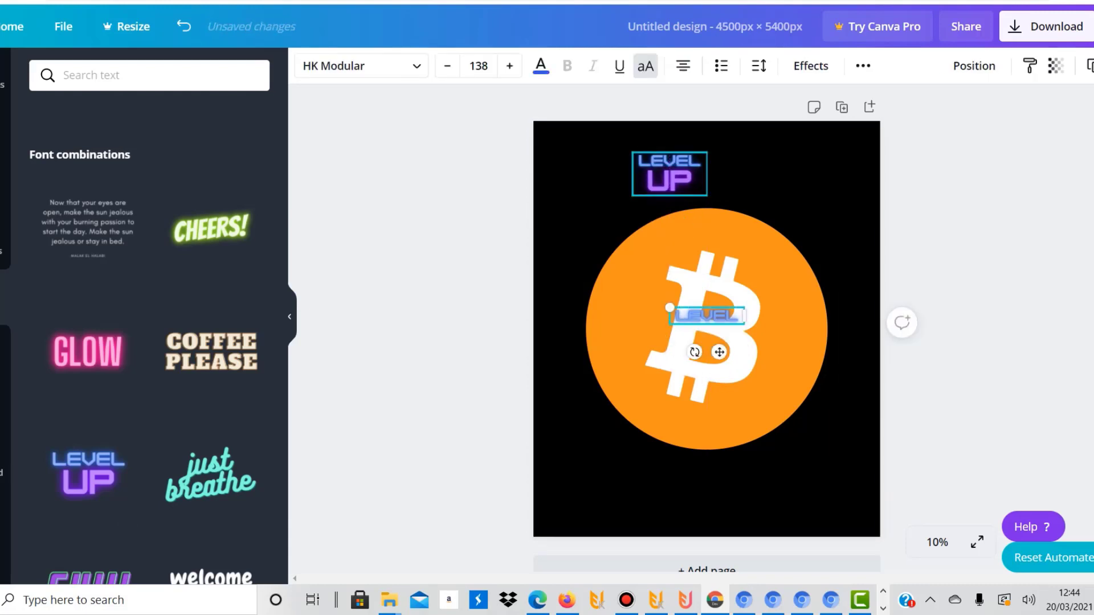
click(669, 174)
click(759, 65)
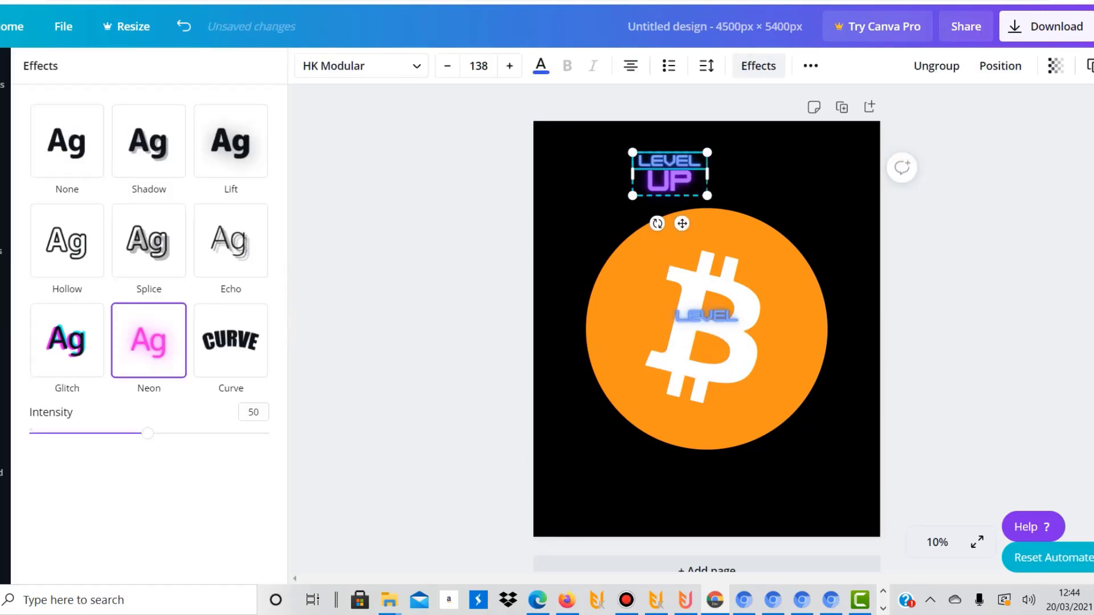
click(67, 141)
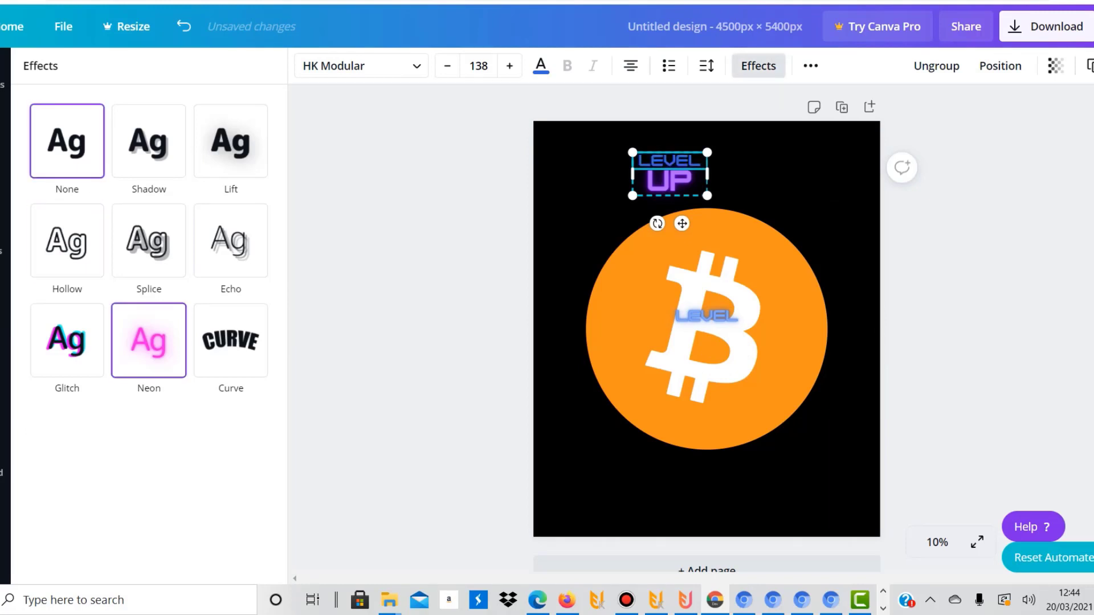
click(670, 181)
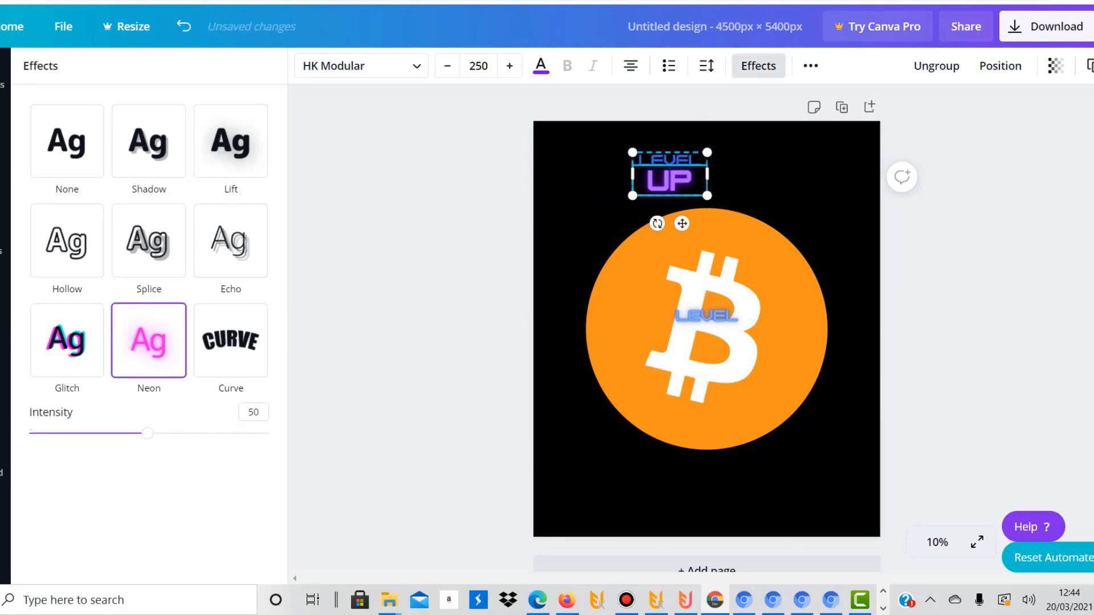
key(Delete)
Search the fonts for "gli" and set the LEVEL text above the circle to Gliker condensed
right_click(677, 154)
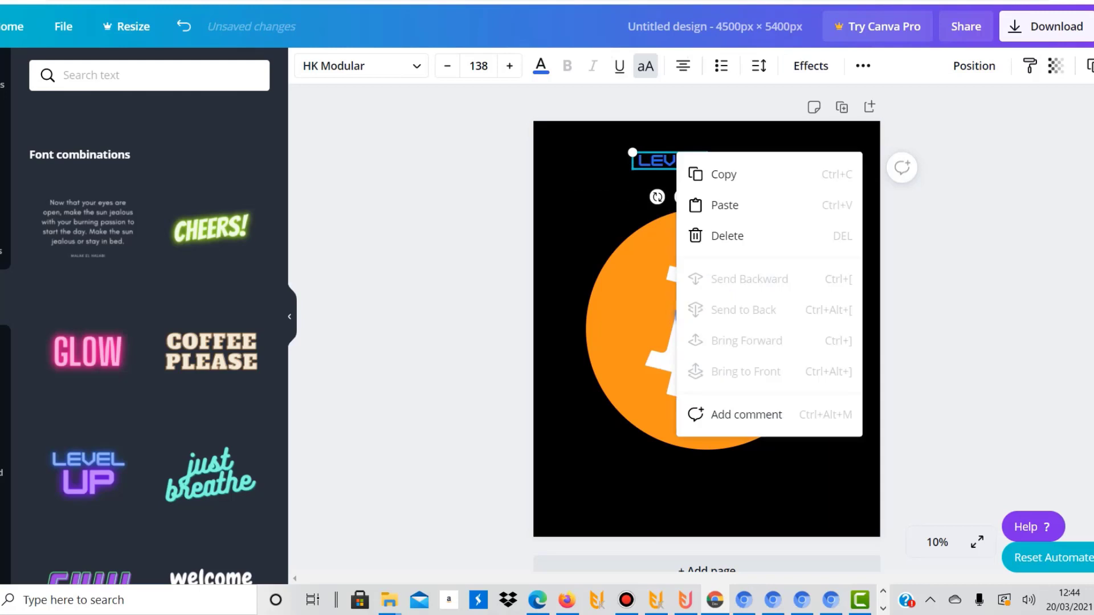
click(361, 66)
click(362, 66)
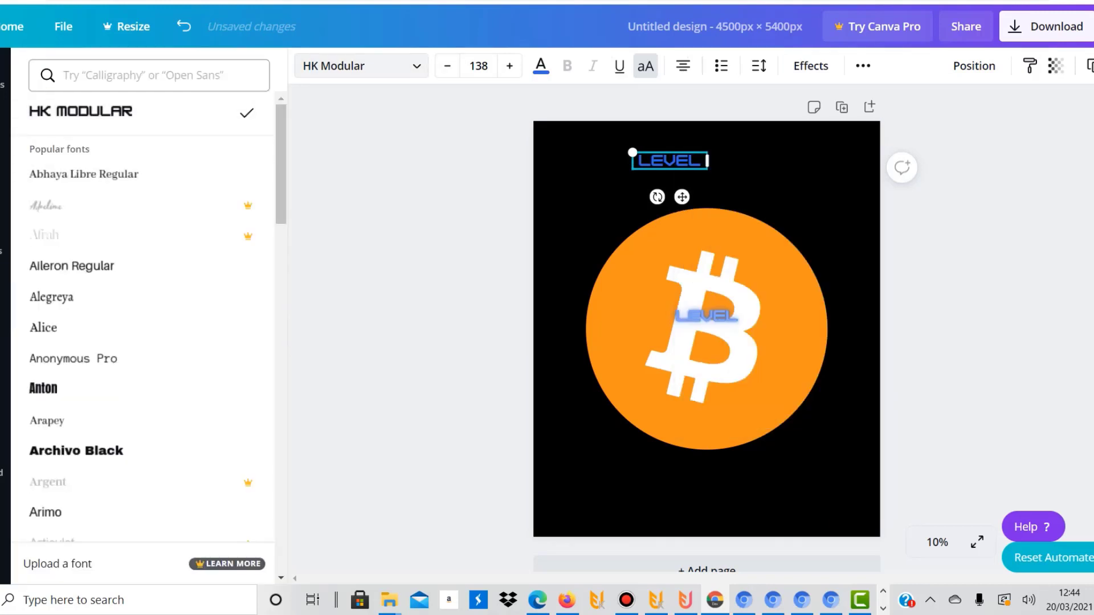
click(150, 75)
text(gli)
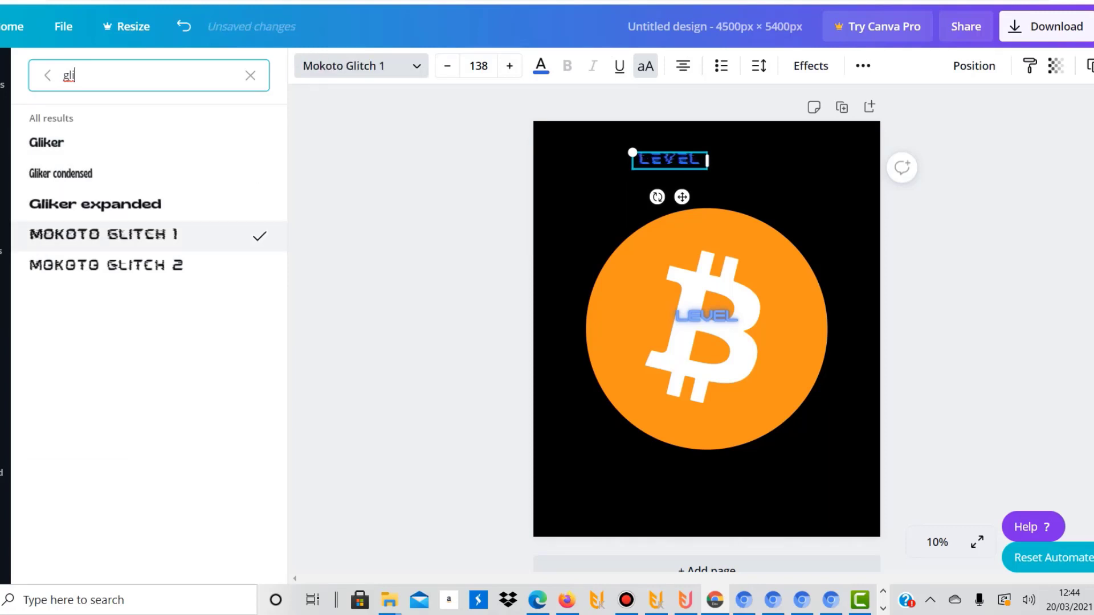
click(102, 174)
click(741, 177)
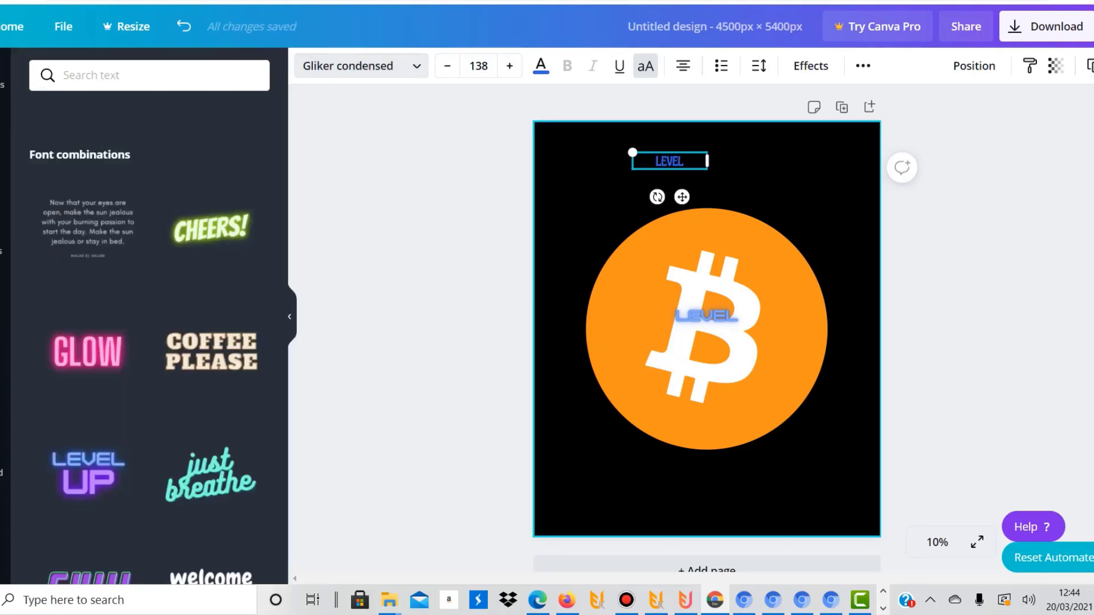
click(752, 176)
click(670, 161)
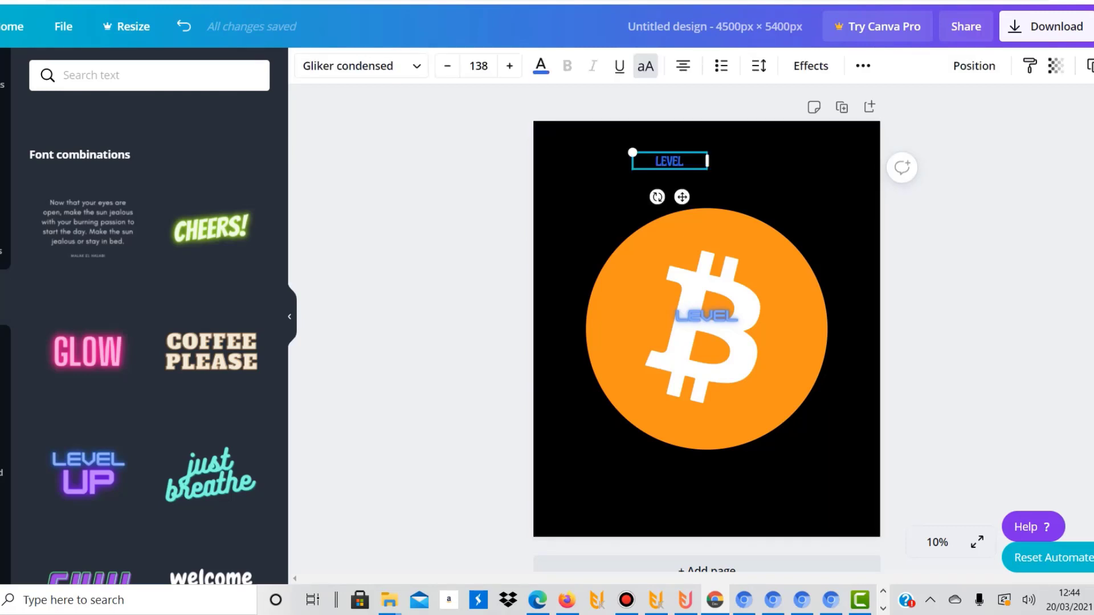
Enlarge the upper LEVEL text to size 556, replace it with "I TOLD YOU SO" and move it within the page above the circle
drag(707, 169, 811, 192)
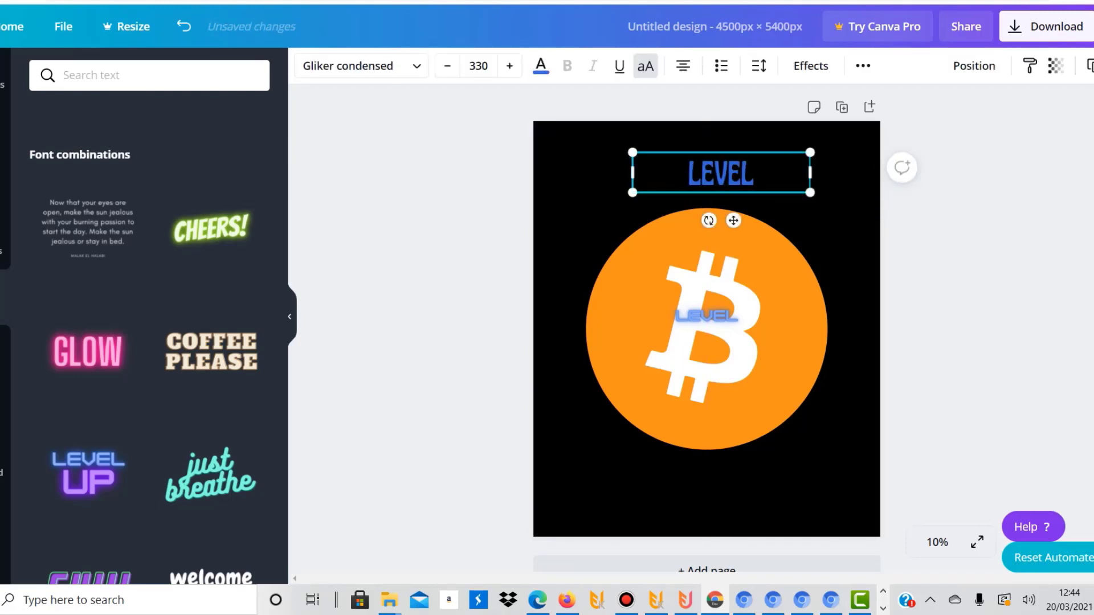
drag(633, 153, 511, 124)
click(655, 160)
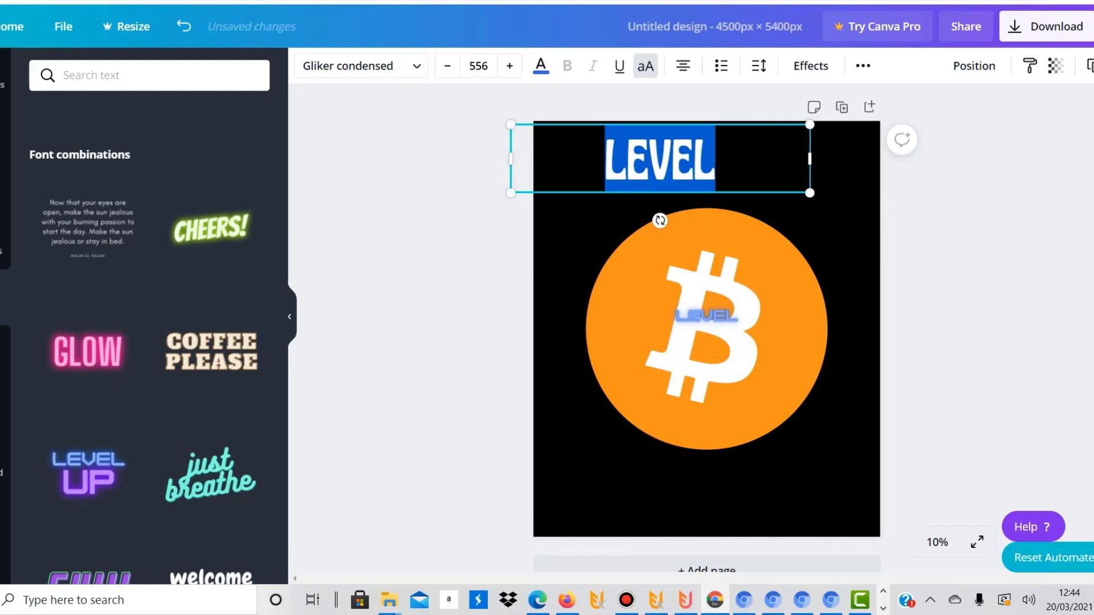
text(I TOLD)
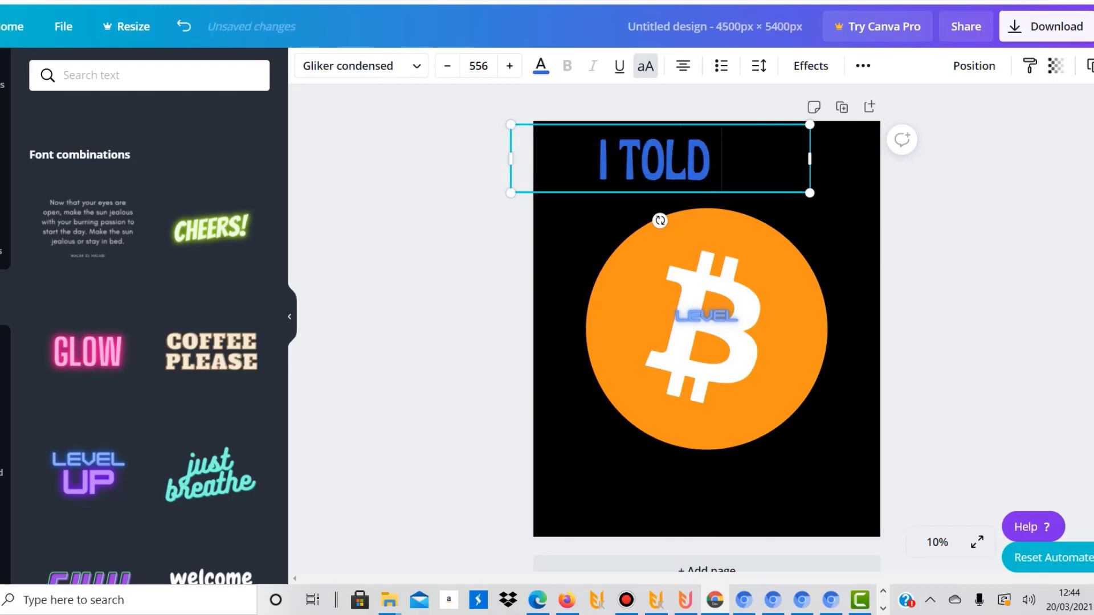
text( YOU SO)
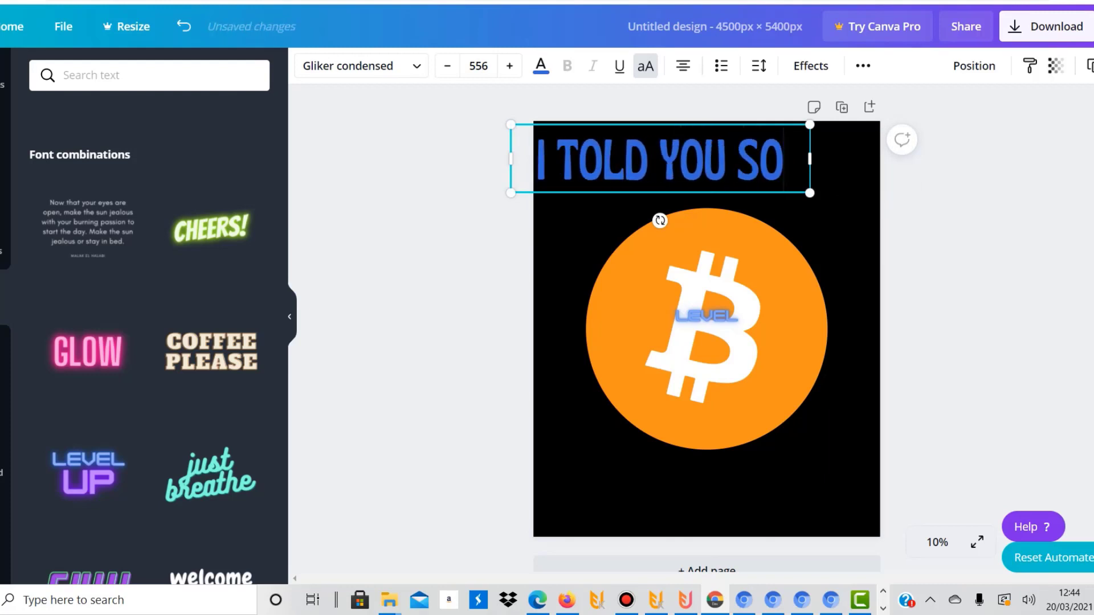
click(467, 193)
drag(655, 161, 690, 179)
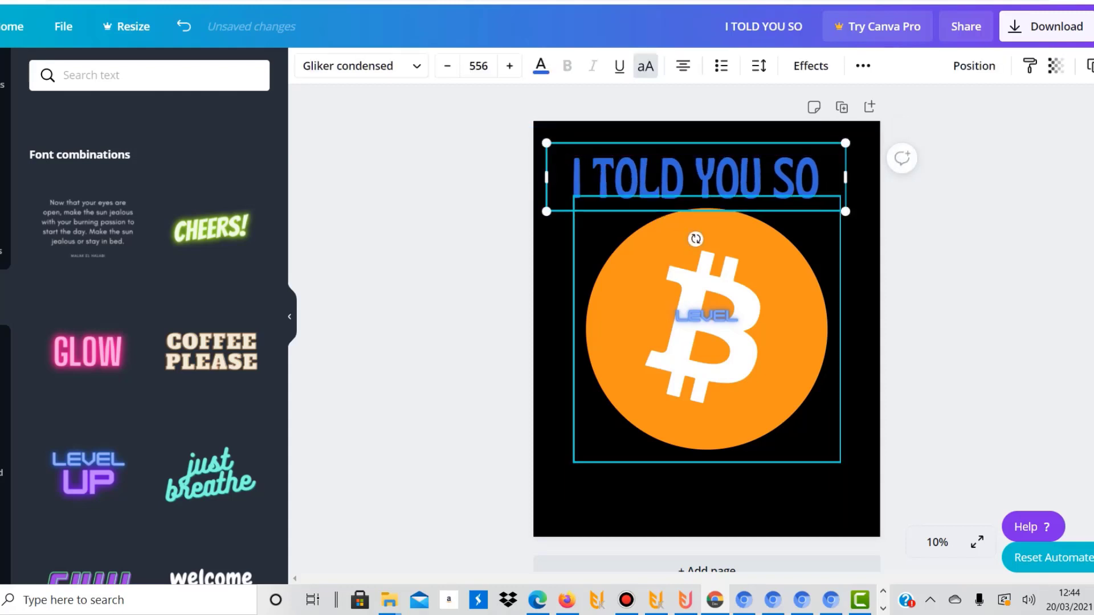
Delete the LEVEL text over the Bitcoin symbol and recolour the I TOLD YOU SO text with the document's orange, #f7931a
click(706, 316)
key(Delete)
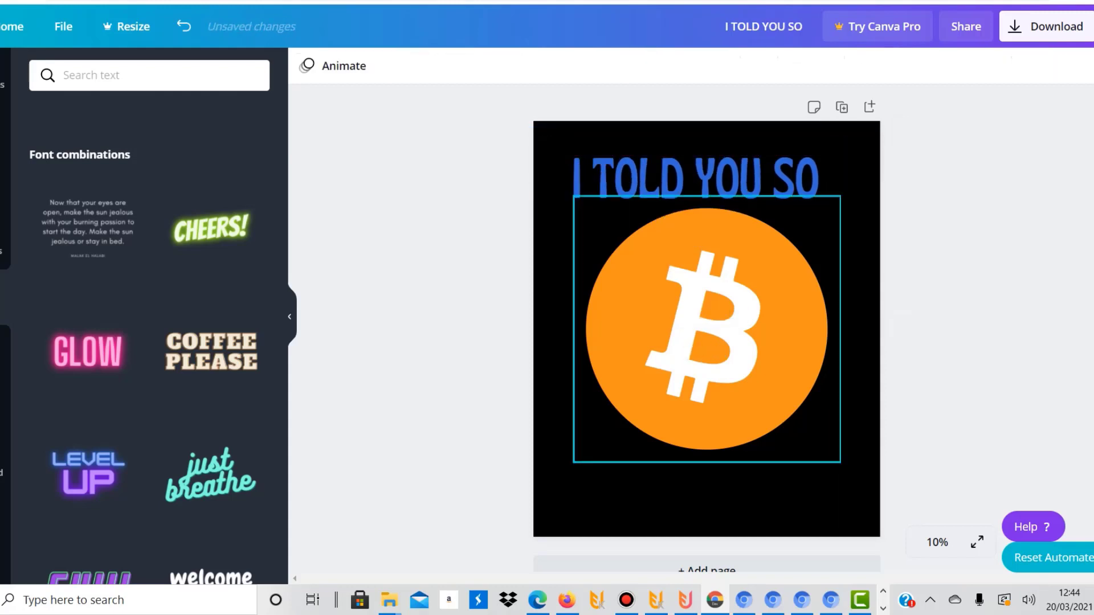
click(696, 179)
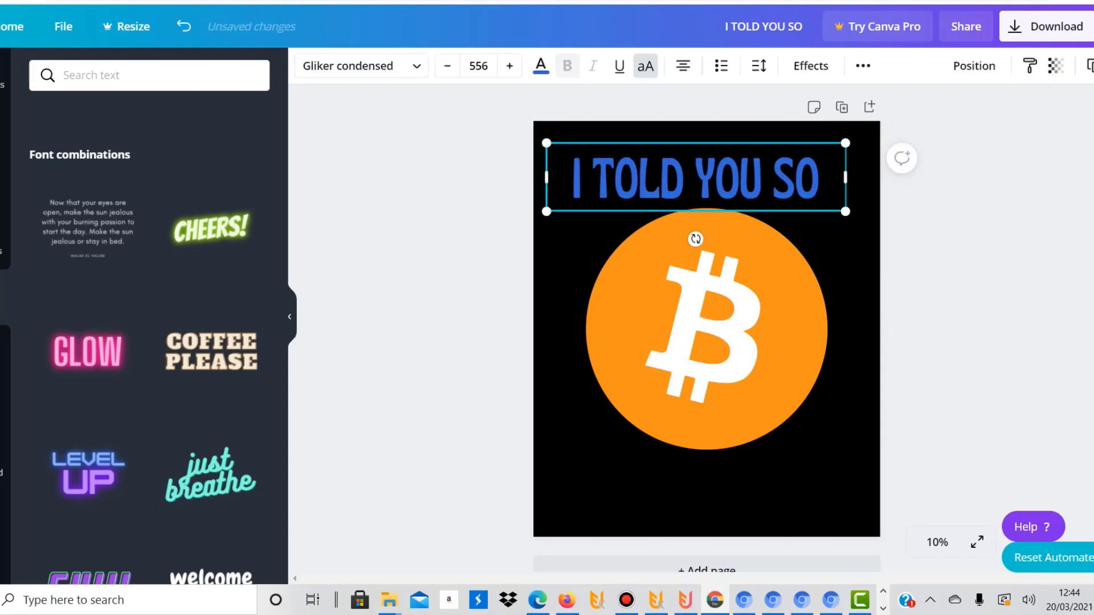
click(541, 65)
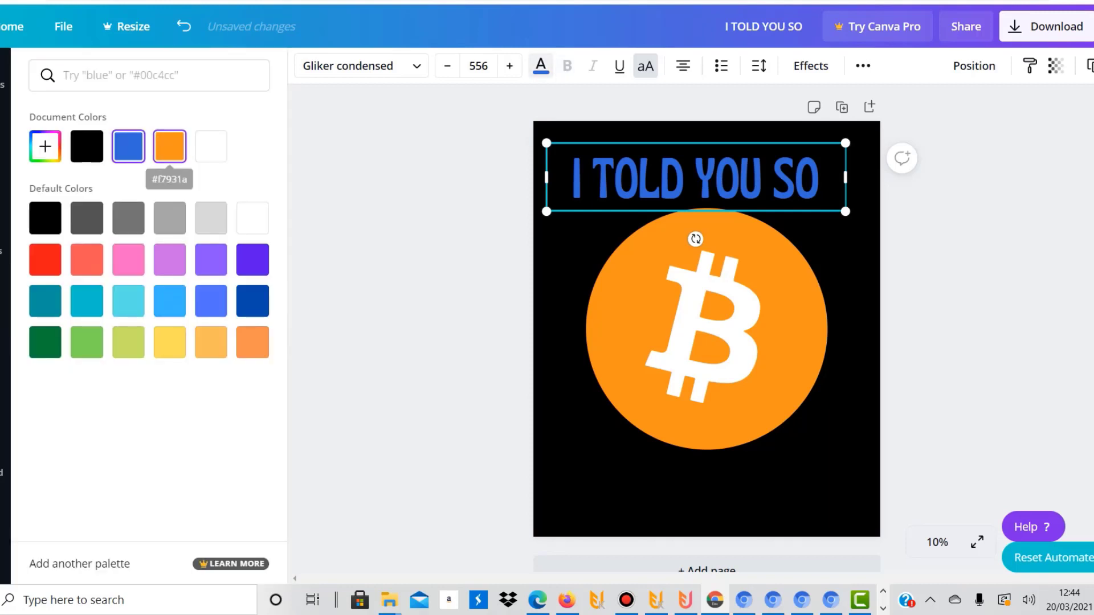
click(169, 146)
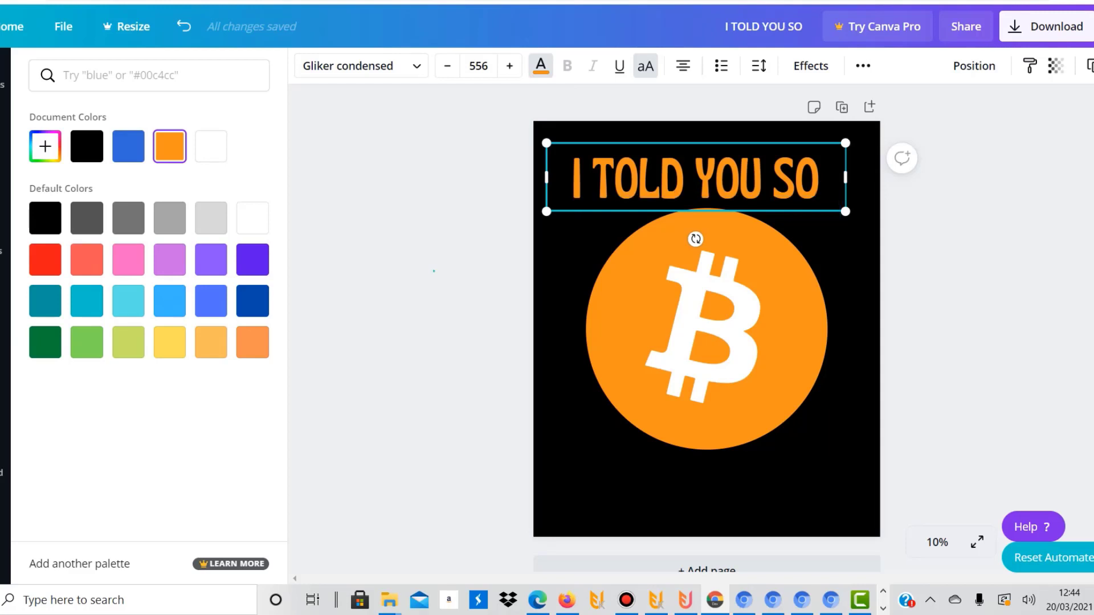
click(434, 271)
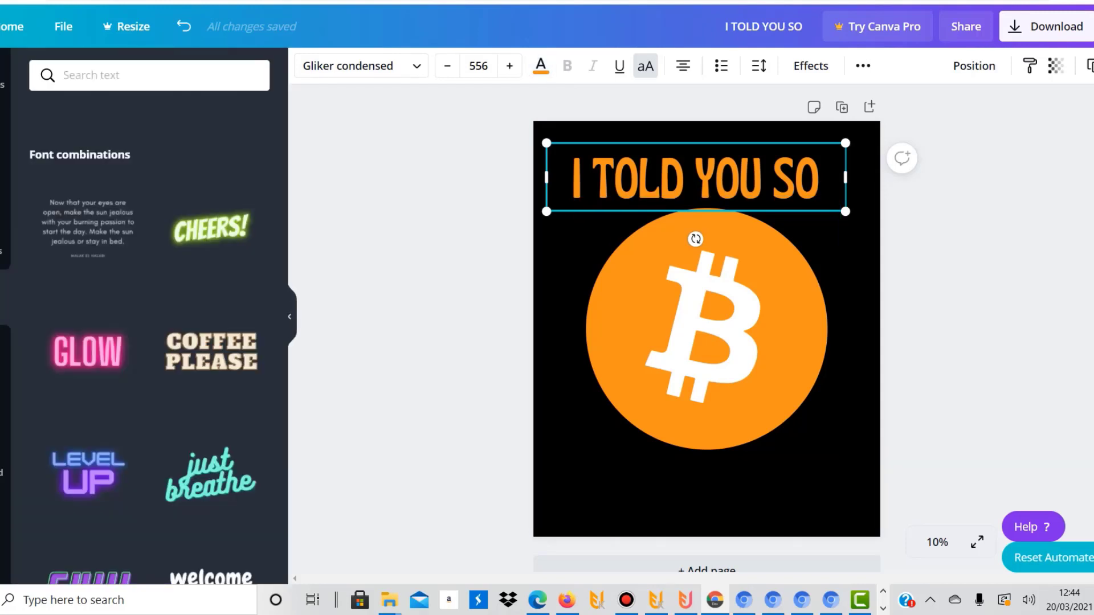
Try the Curve effect at 100 on I TOLD YOU SO below and above the circle, then reset it to None below the circle
drag(695, 177, 706, 491)
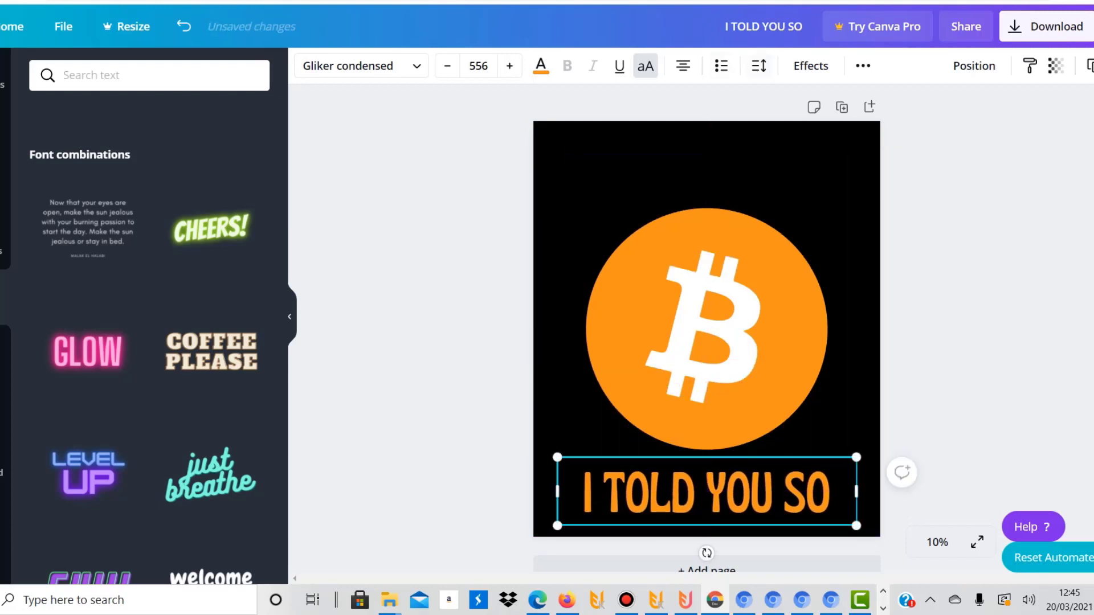
click(811, 65)
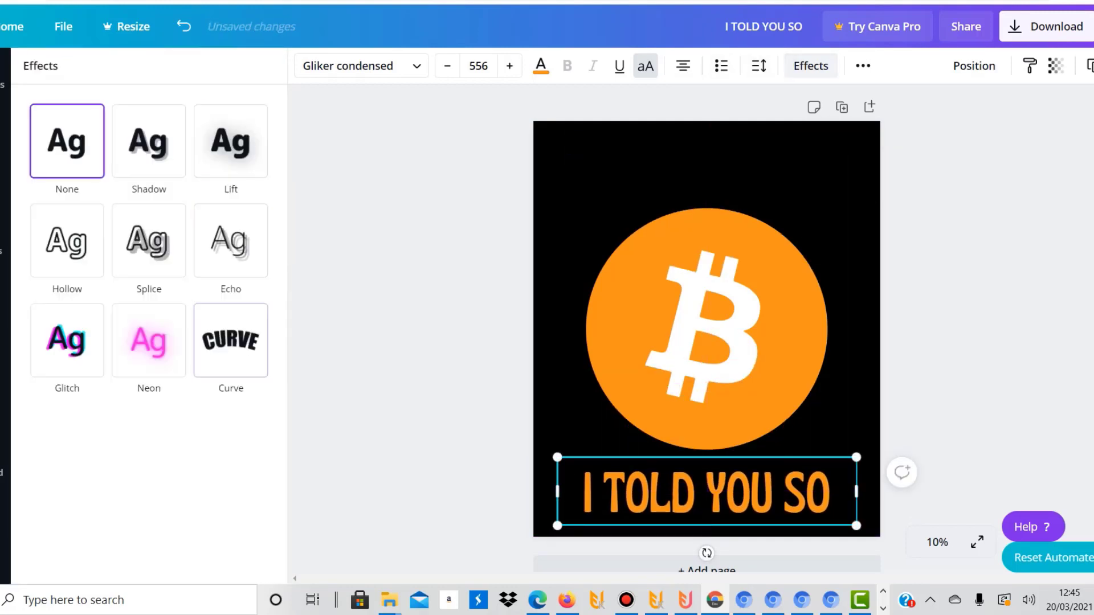
click(231, 340)
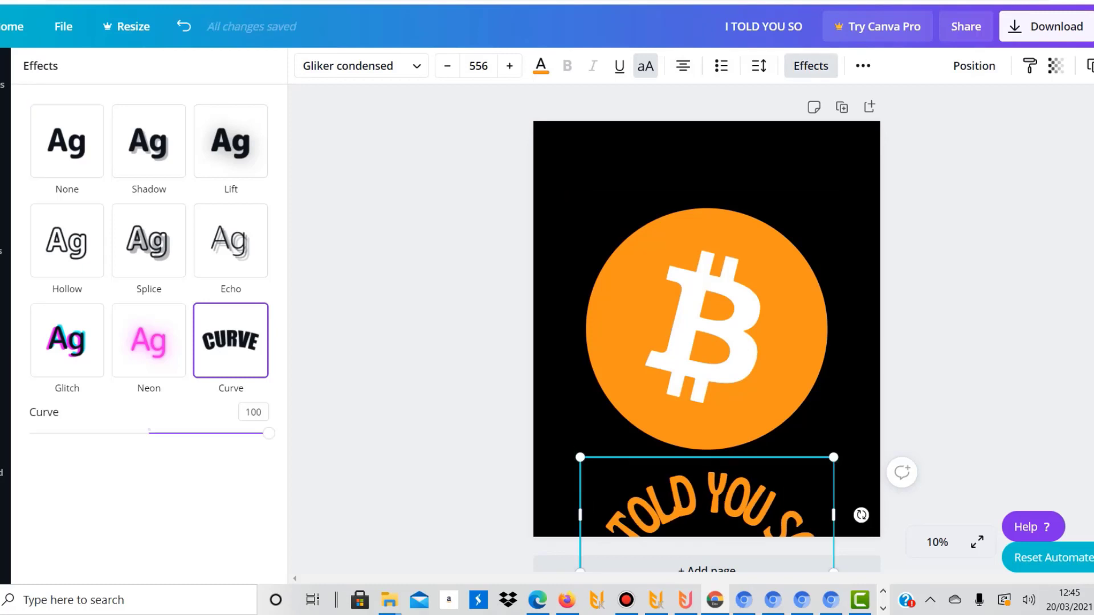
drag(706, 495, 700, 167)
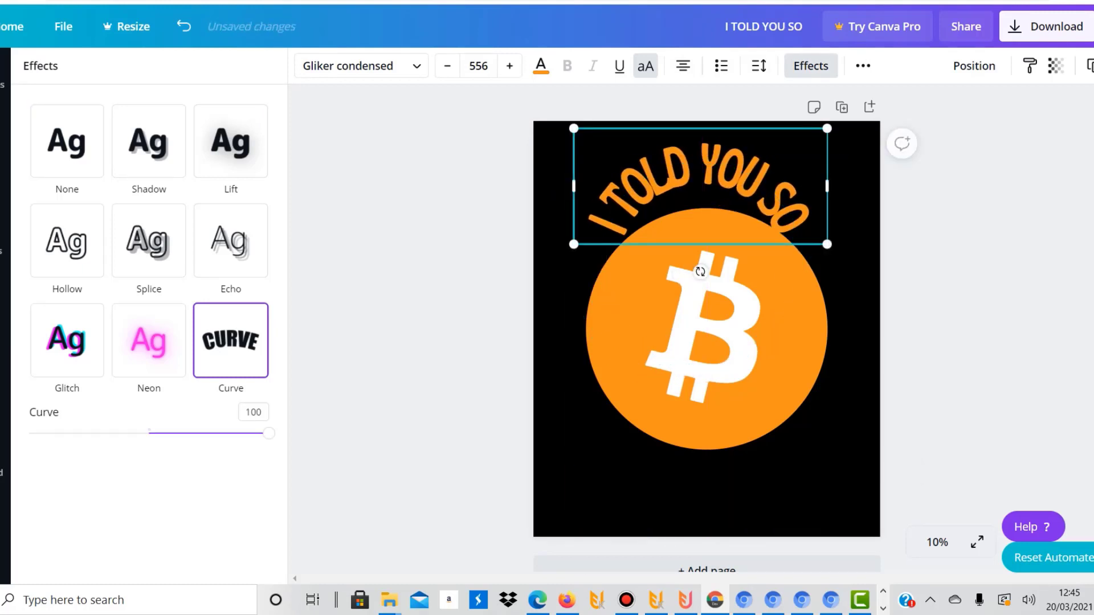
click(66, 141)
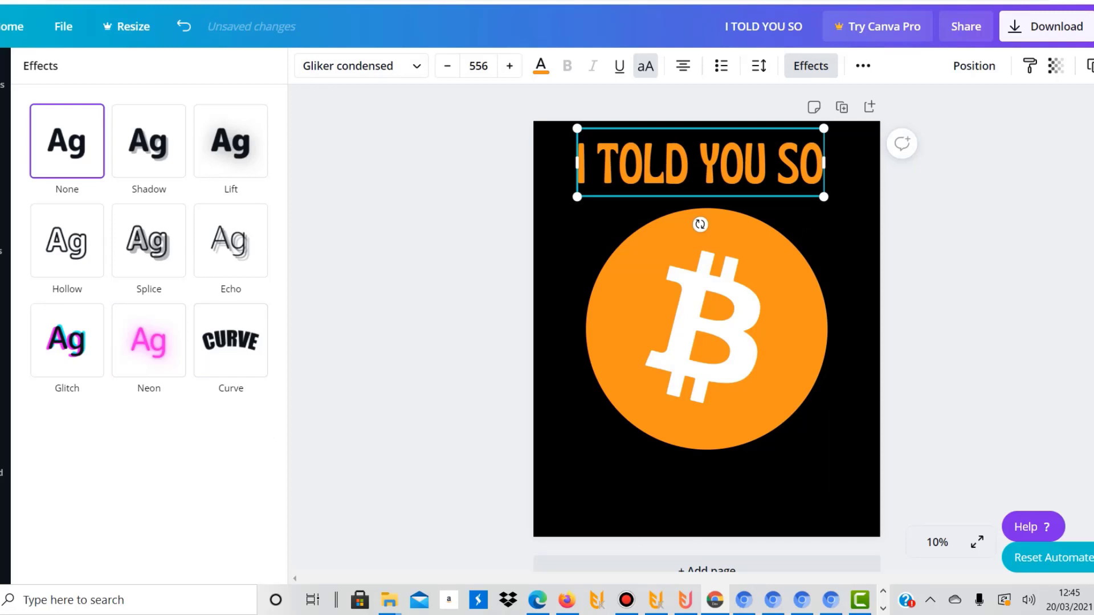
drag(700, 162, 706, 484)
Browse the full font list and try to apply the premium Sunborn font to the I TOLD YOU SO text
click(371, 66)
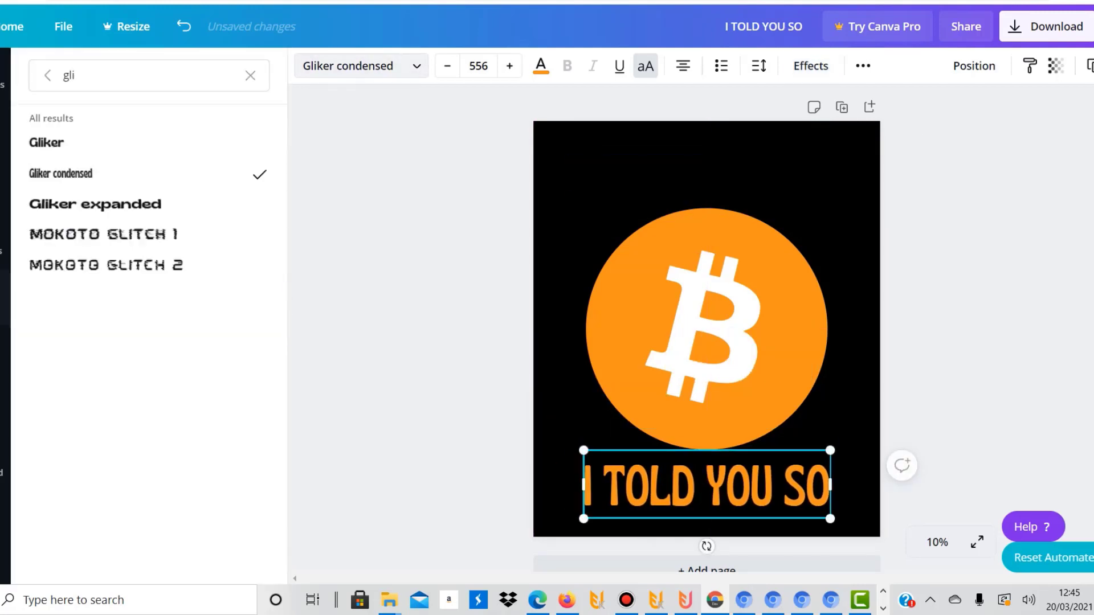
click(371, 66)
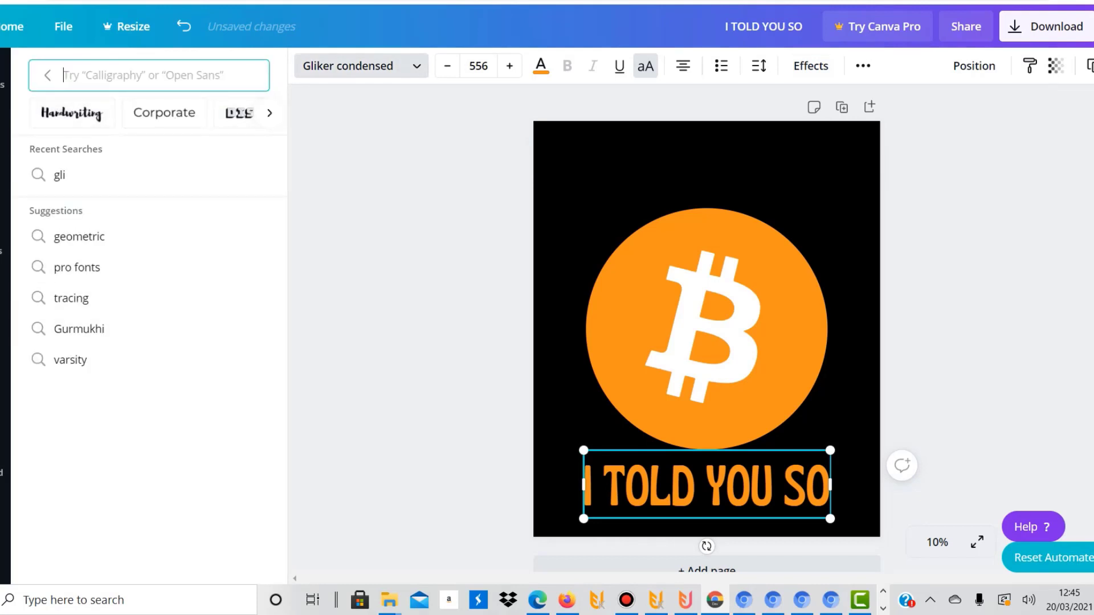
click(48, 75)
drag(281, 159, 281, 397)
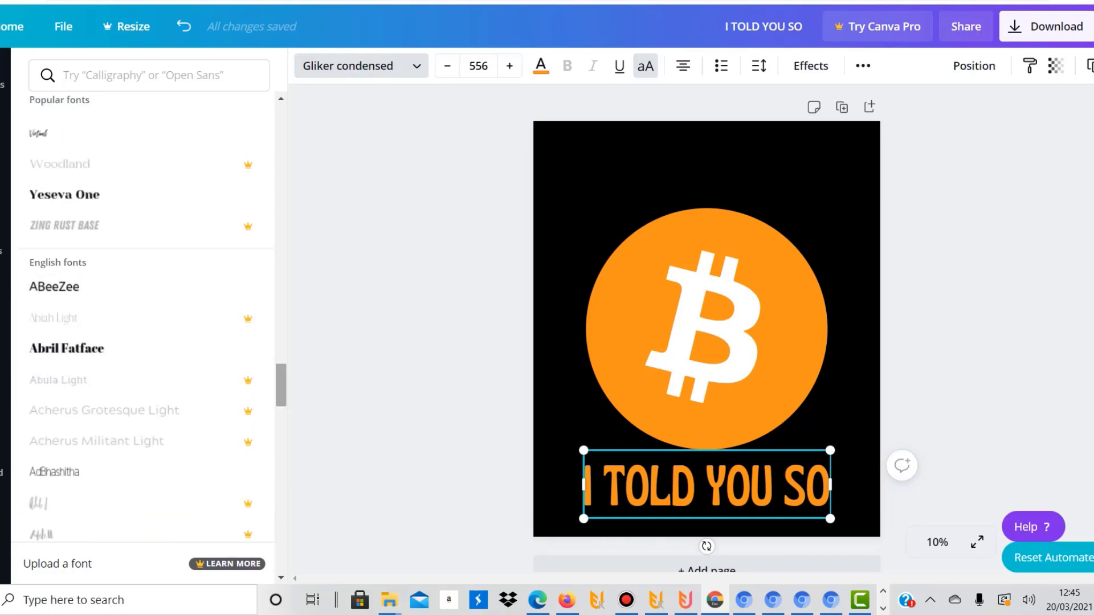
drag(281, 386, 281, 329)
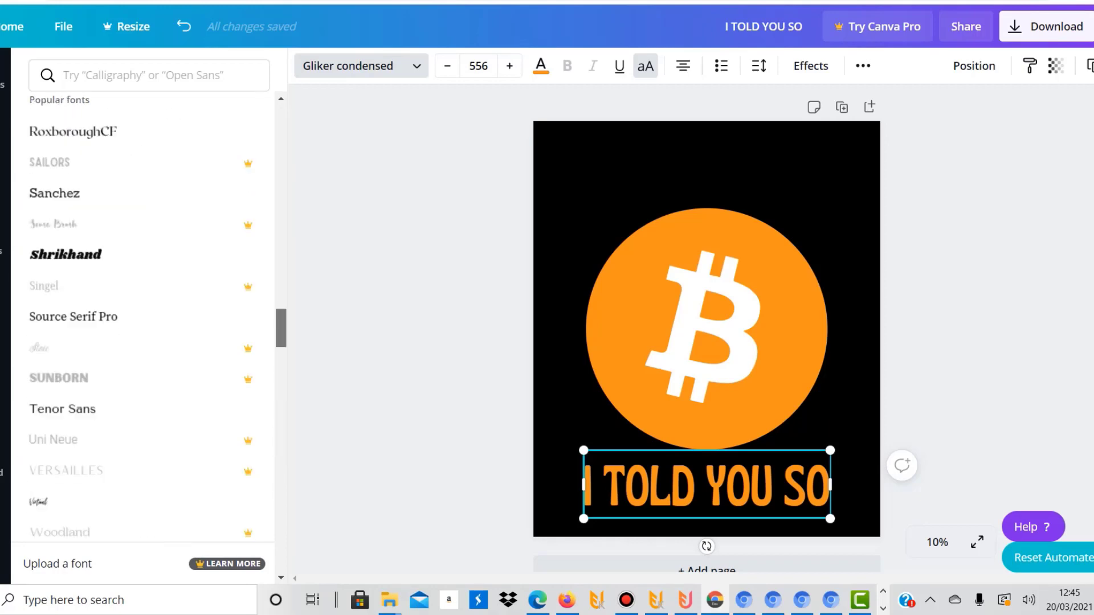
click(137, 378)
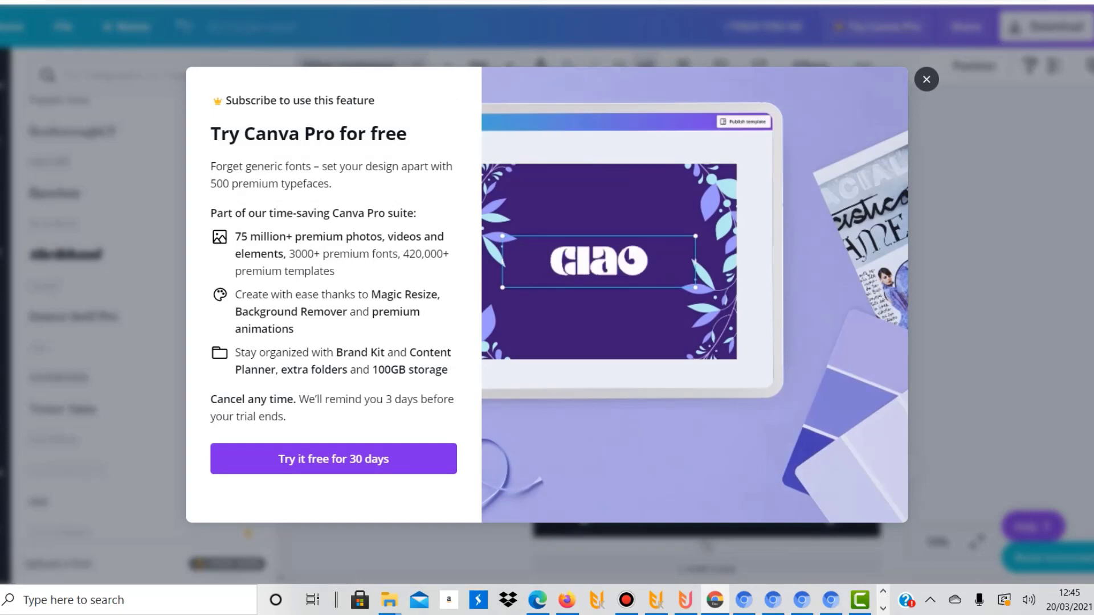
click(926, 79)
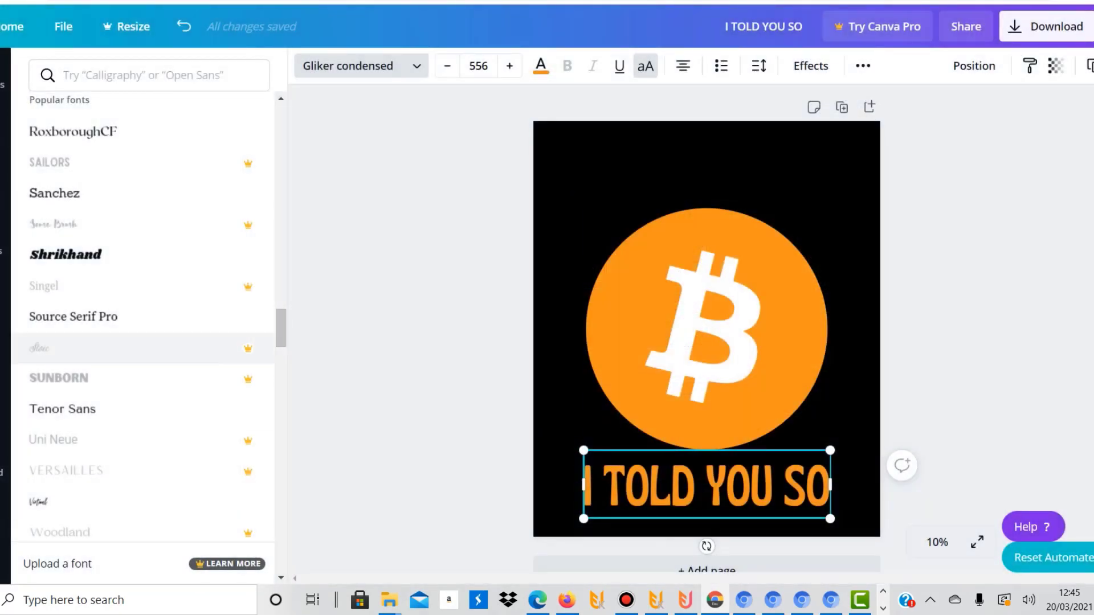
click(142, 378)
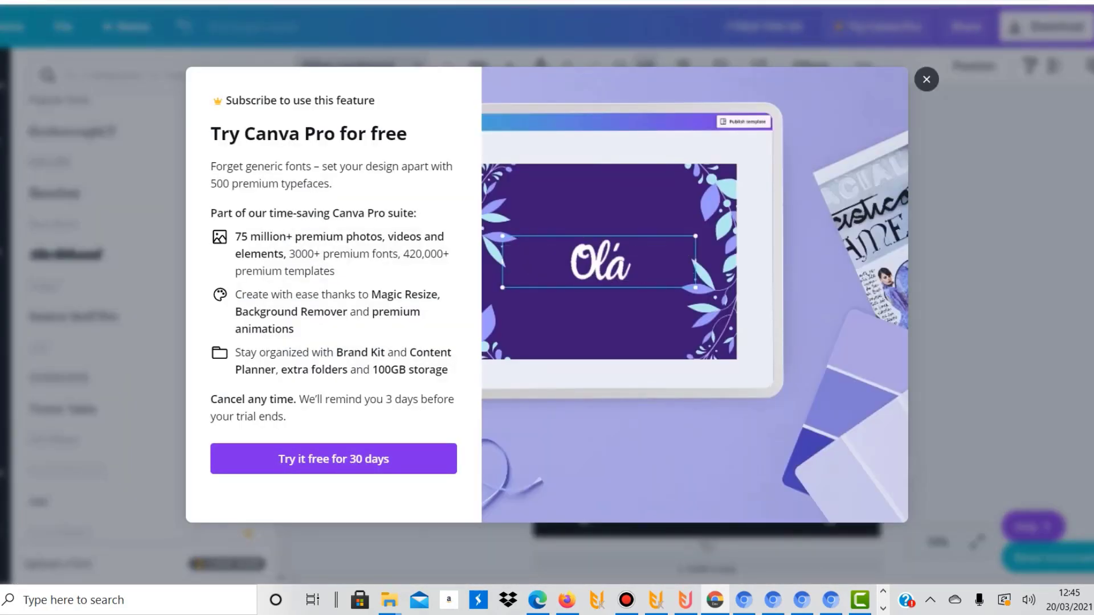
key(Escape)
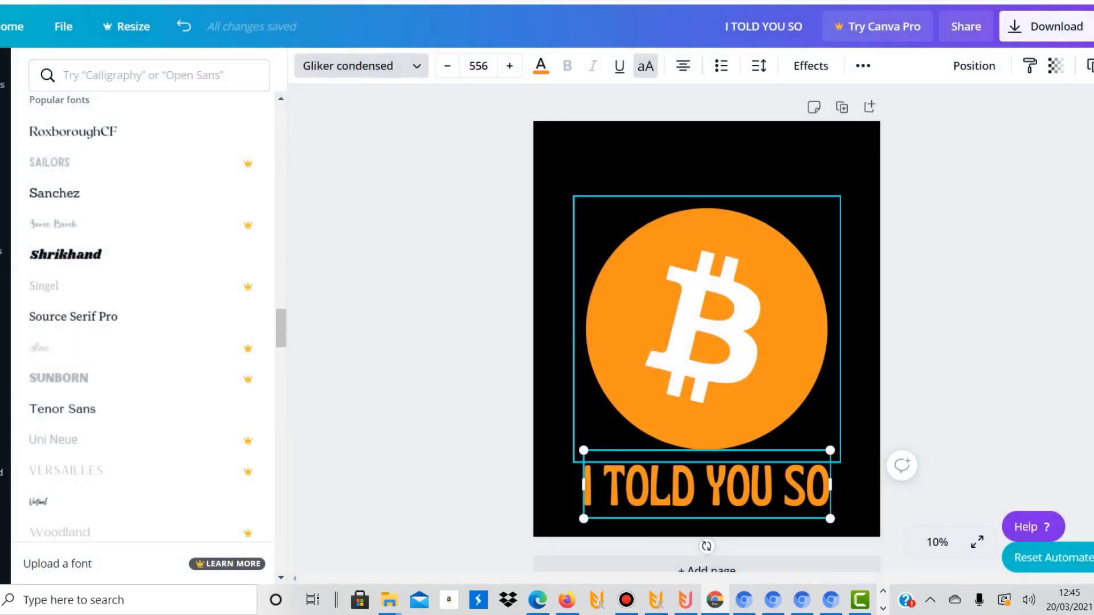
Move the I TOLD YOU SO text above the orange circle and centre it horizontally on the page
drag(707, 485, 706, 169)
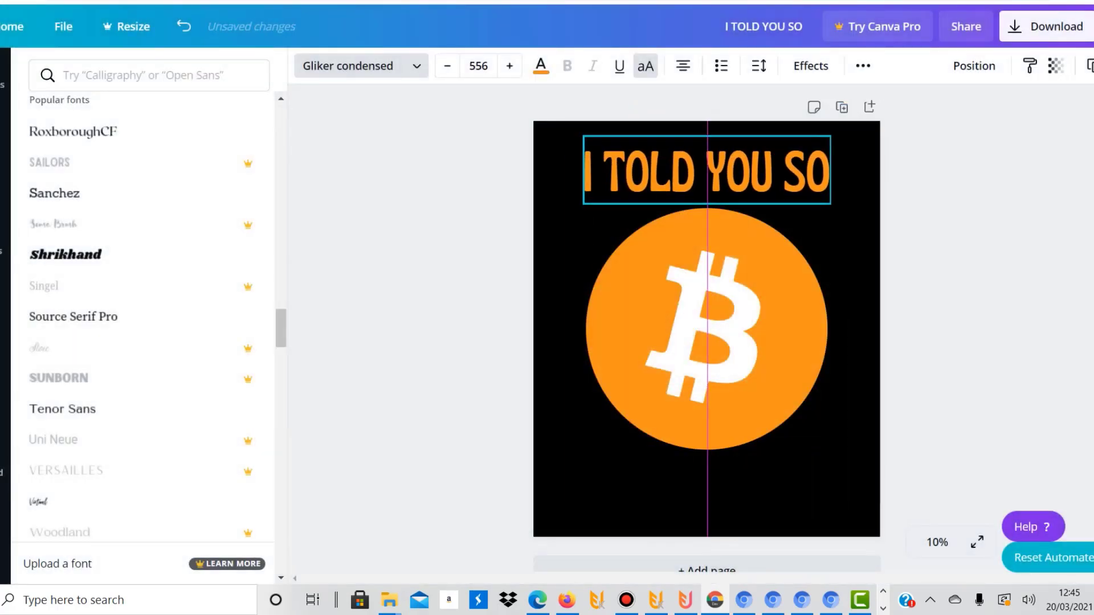
click(5, 297)
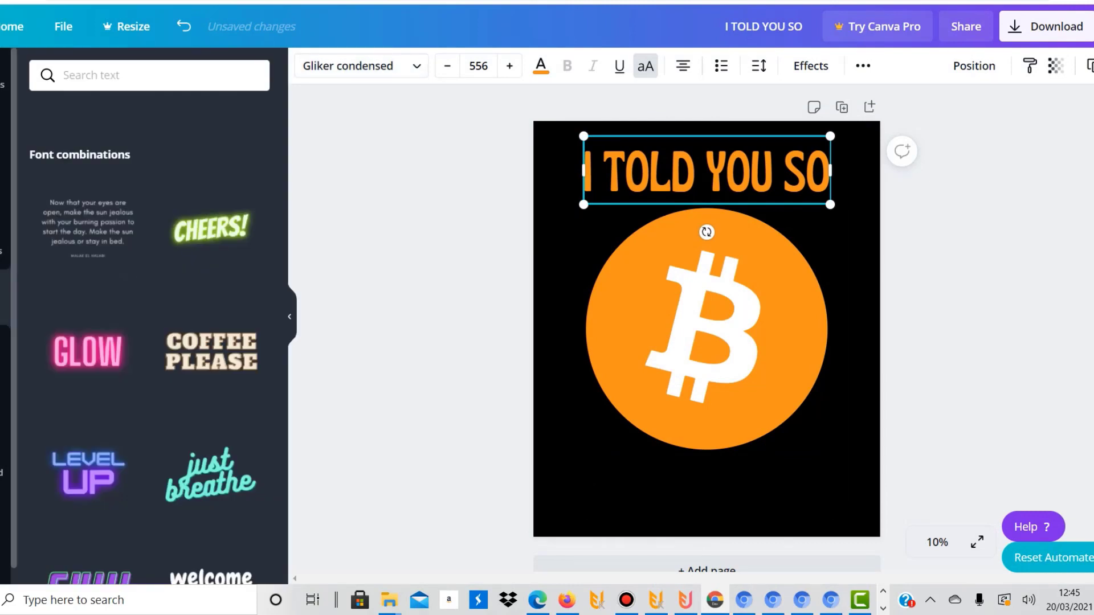
Look through the audio, video, background and photo libraries available for the design
right_click(2, 344)
click(2, 345)
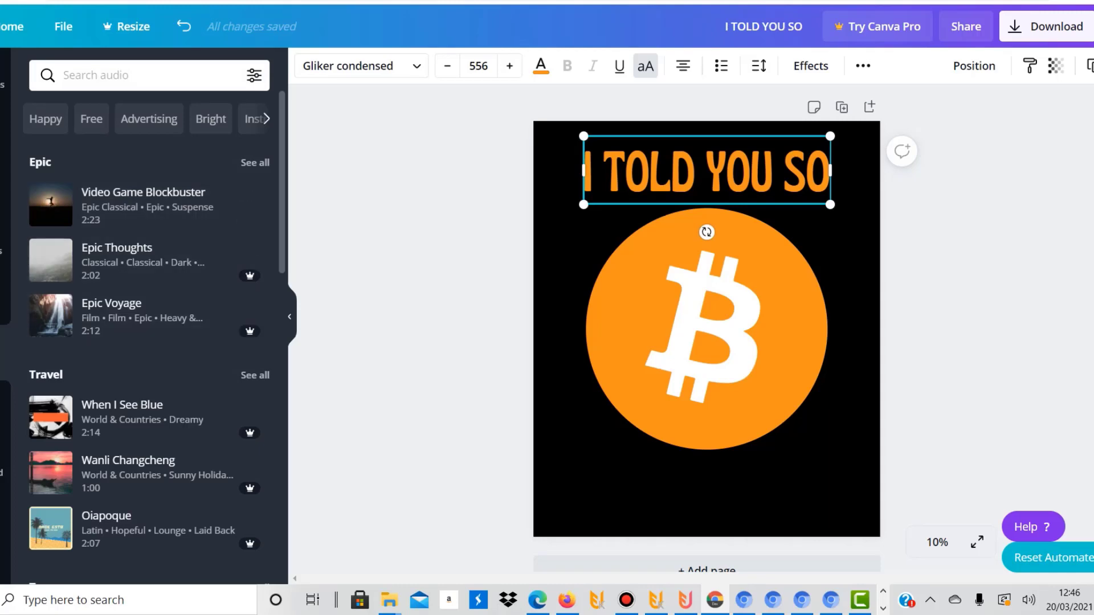
scroll(149, 317, down, 10)
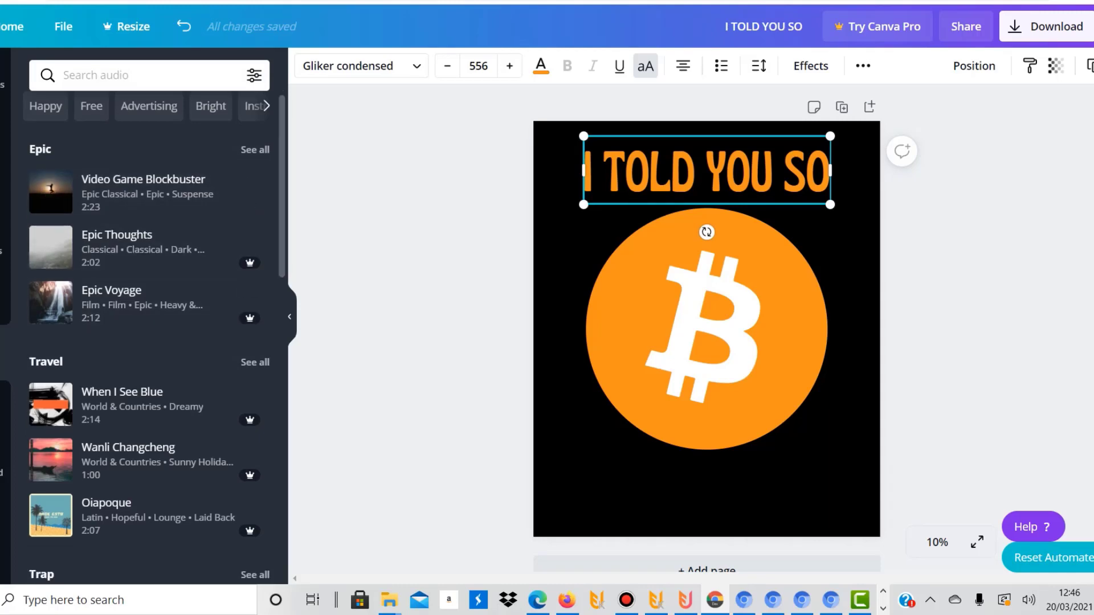
scroll(148, 316, down, 13)
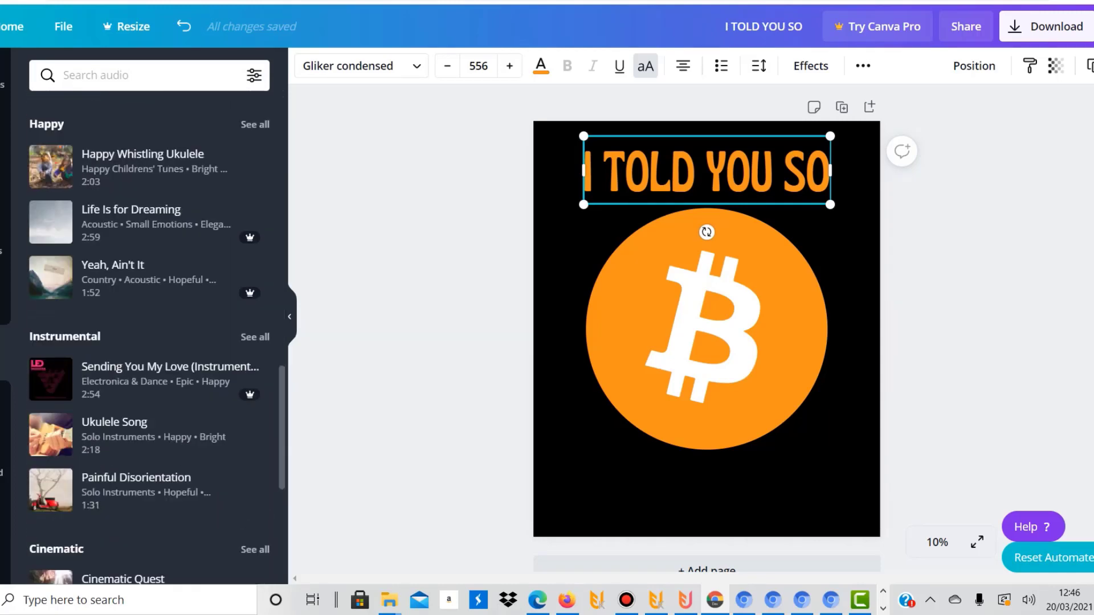
scroll(148, 316, up, 20)
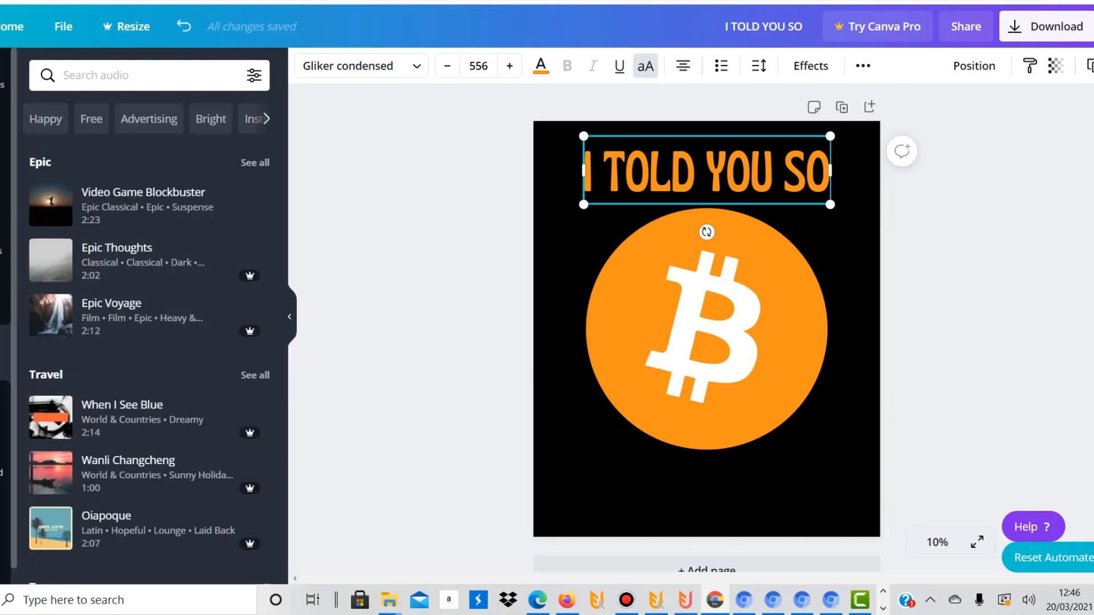
click(4, 408)
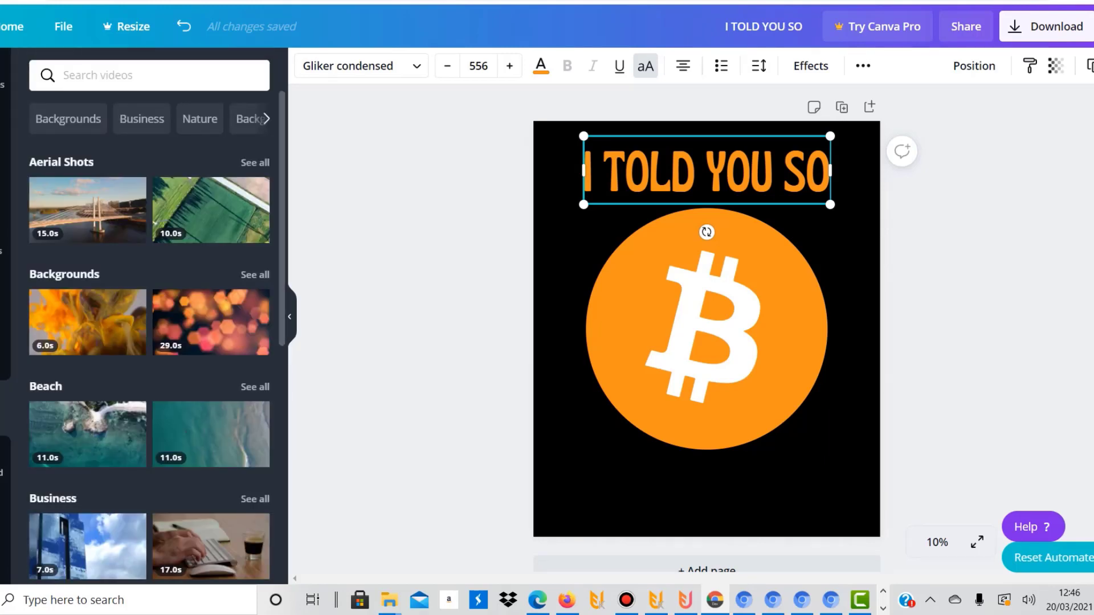
scroll(210, 209, down, 10)
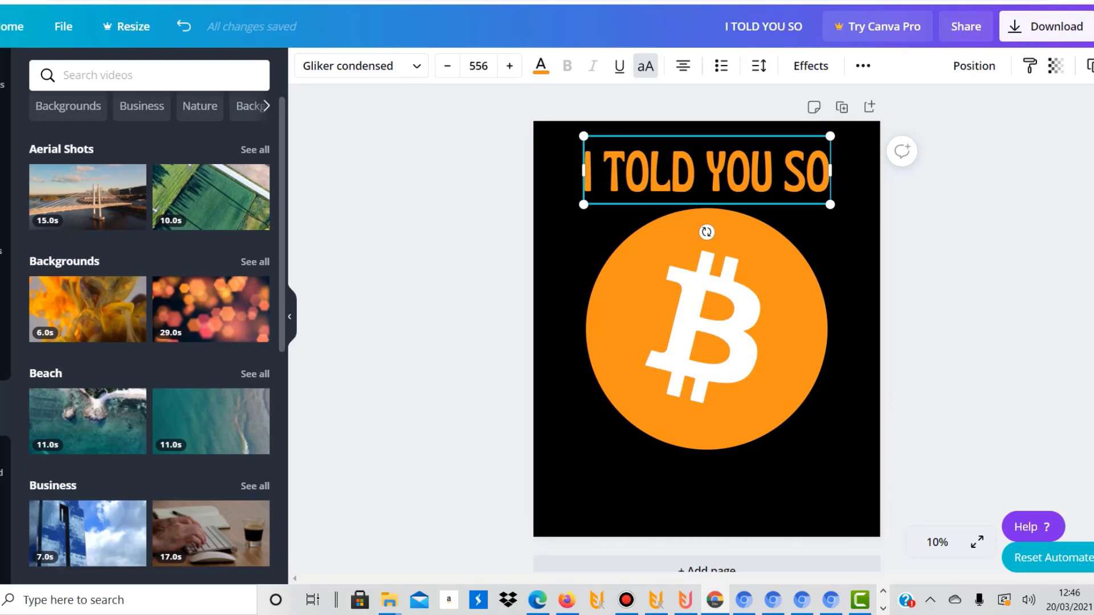
scroll(157, 336, down, 6)
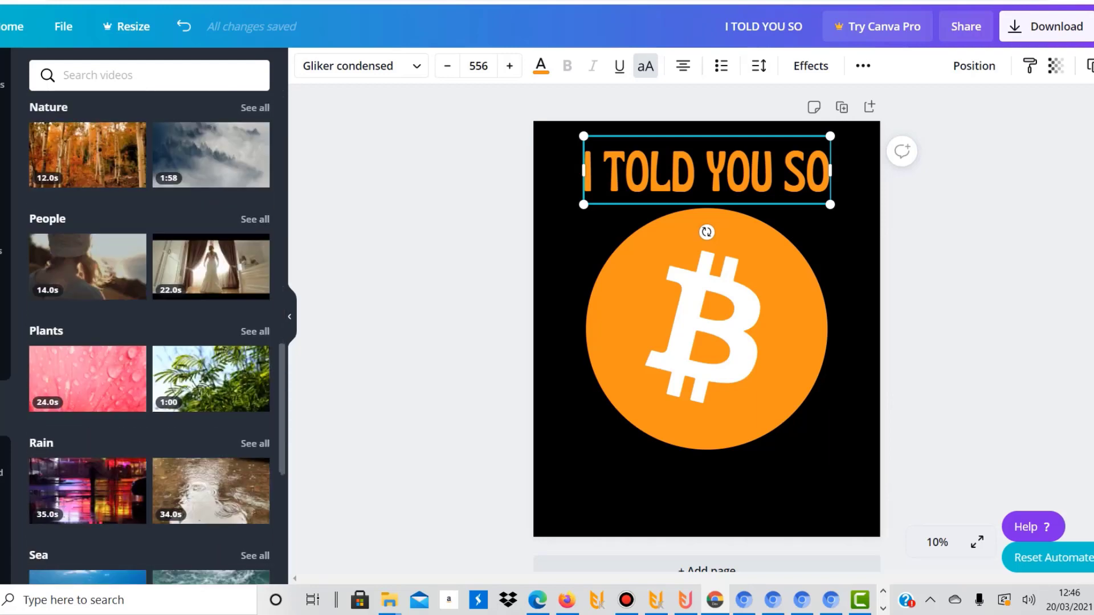
scroll(150, 336, down, 8)
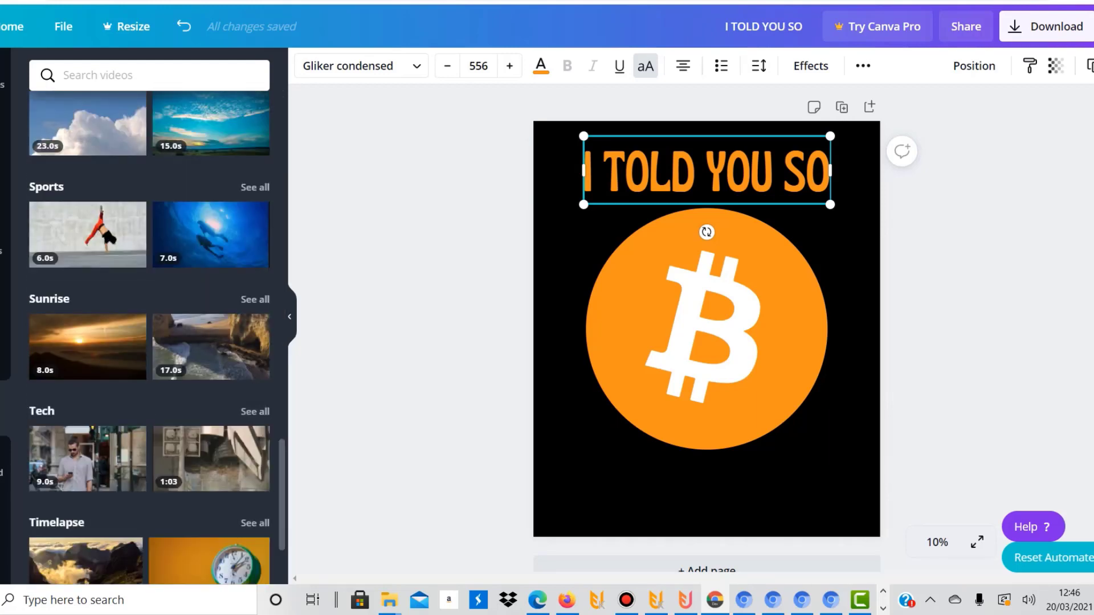
scroll(149, 336, up, 15)
click(4, 464)
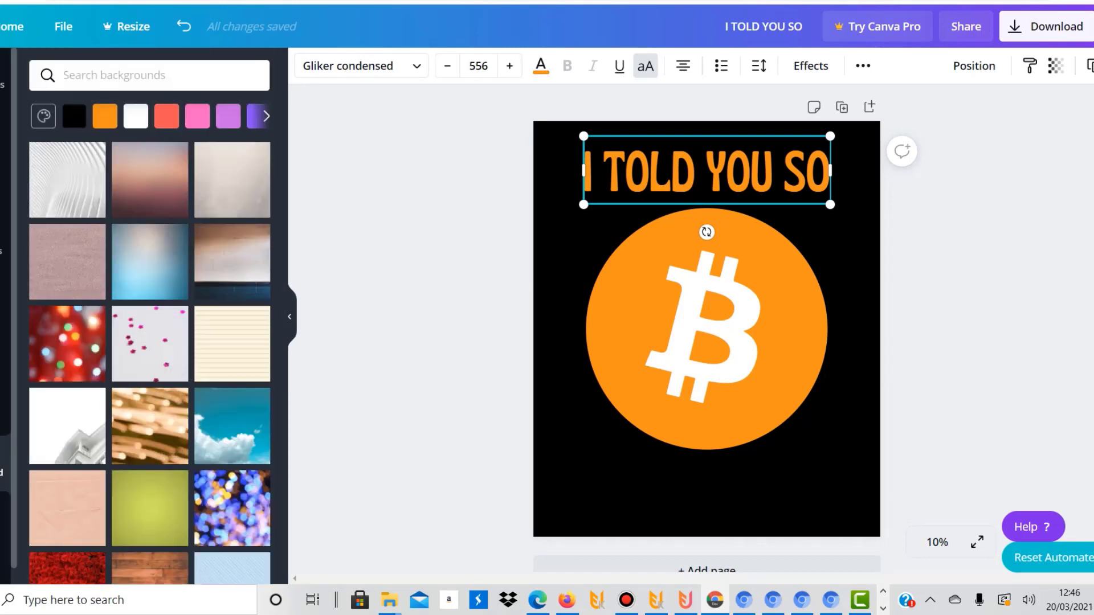
click(4, 186)
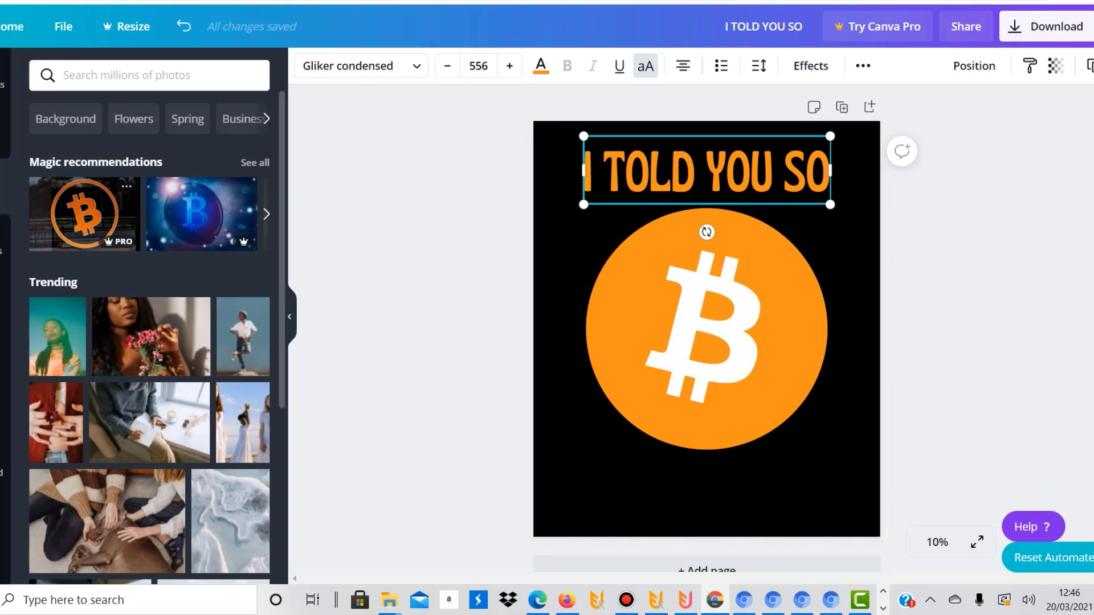
Try the premium orange mosaic Bitcoin photo over the logo, enlarged to the full page width, and delete it
click(266, 215)
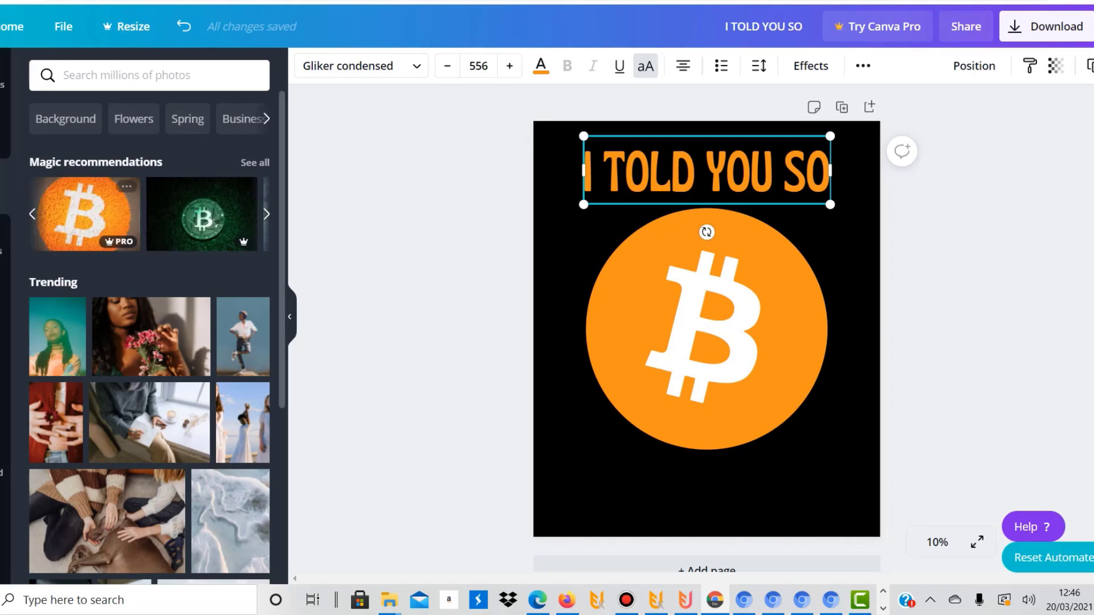
click(86, 214)
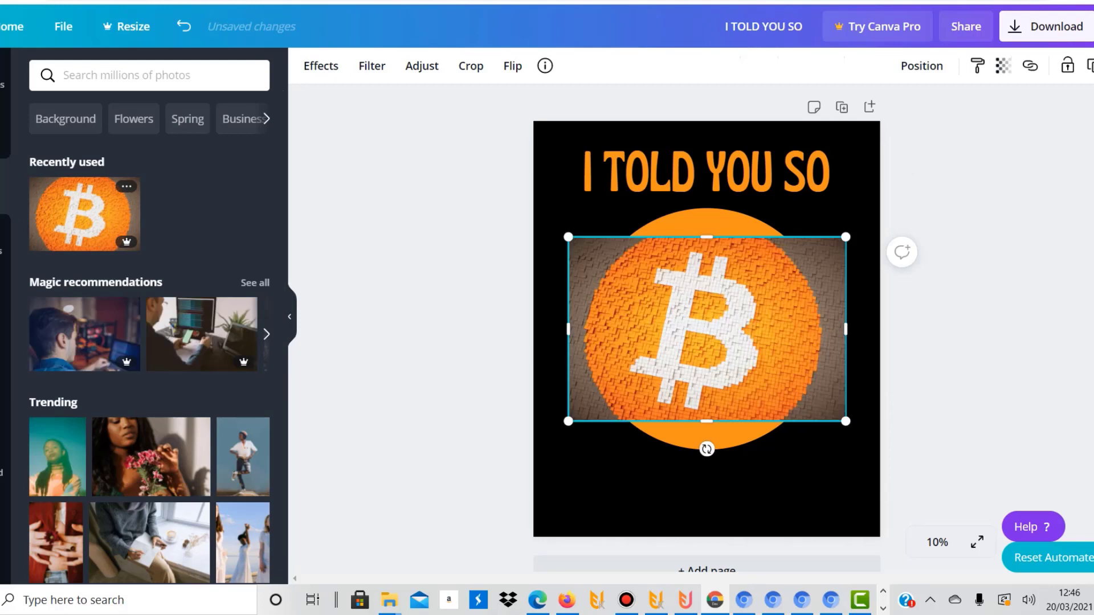
drag(706, 329, 673, 297)
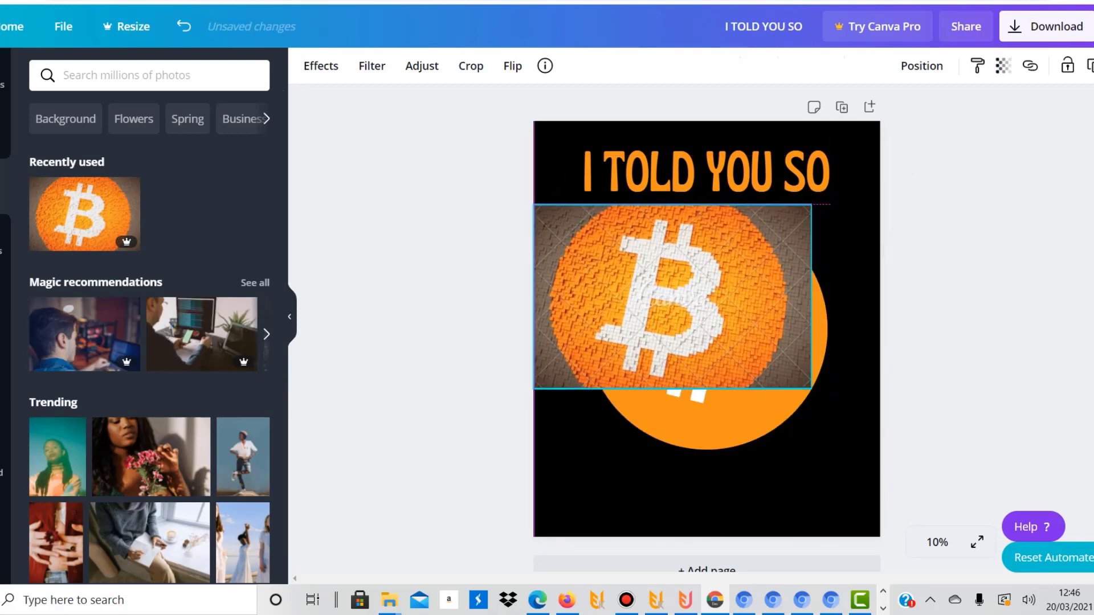
drag(811, 389, 880, 435)
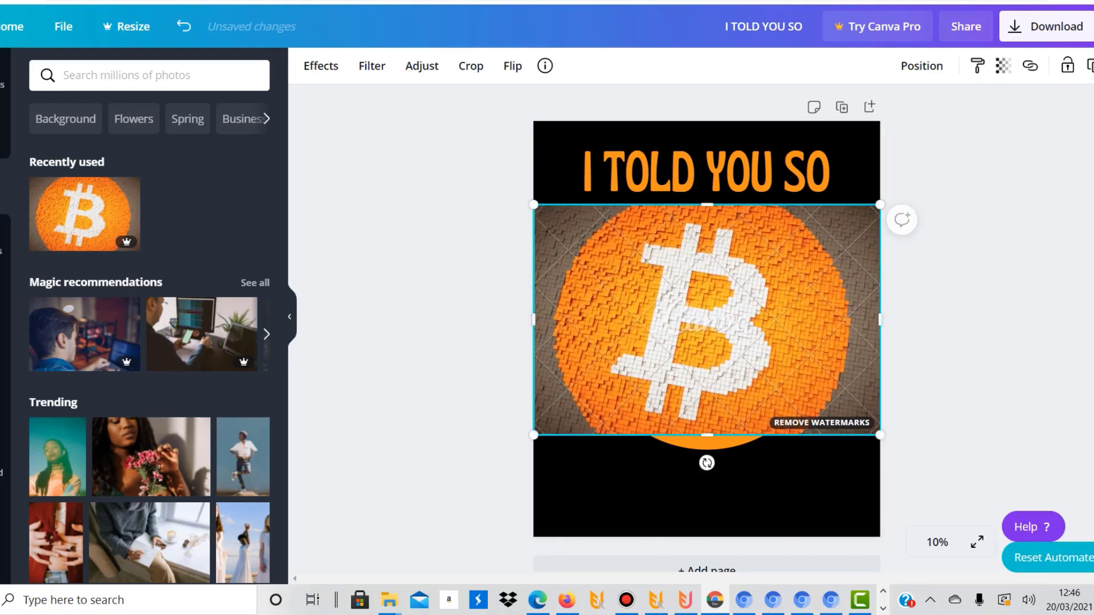
key(Delete)
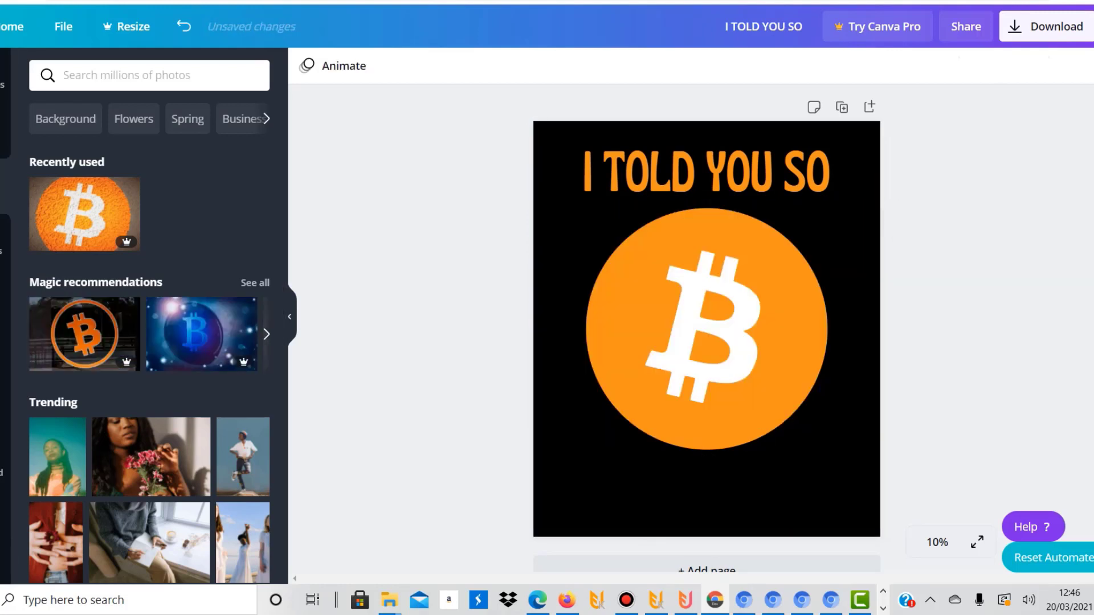
scroll(149, 342, down, 4)
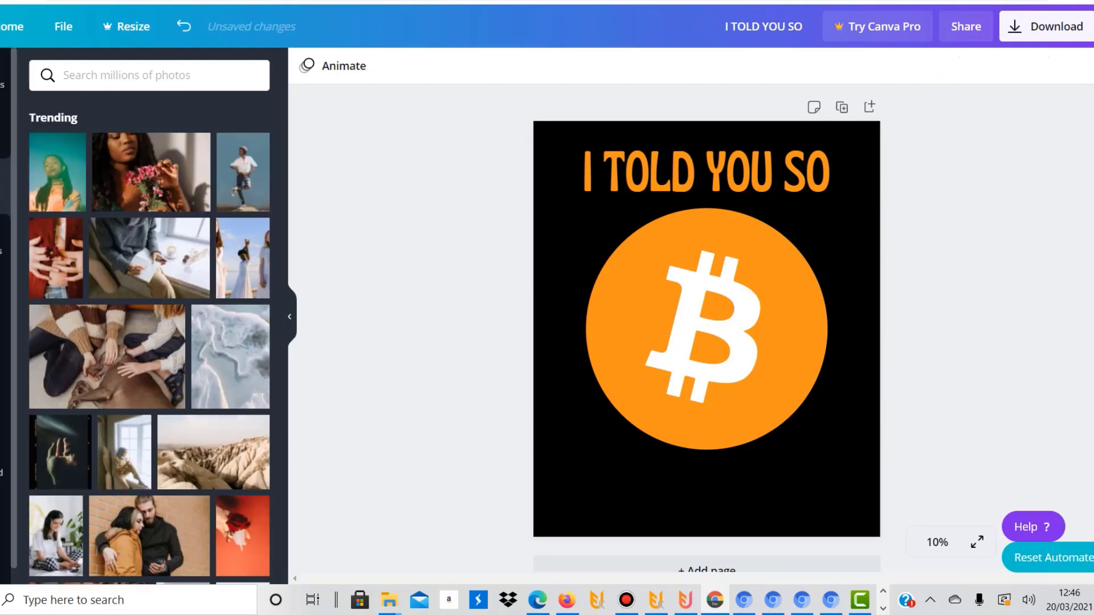
click(706, 329)
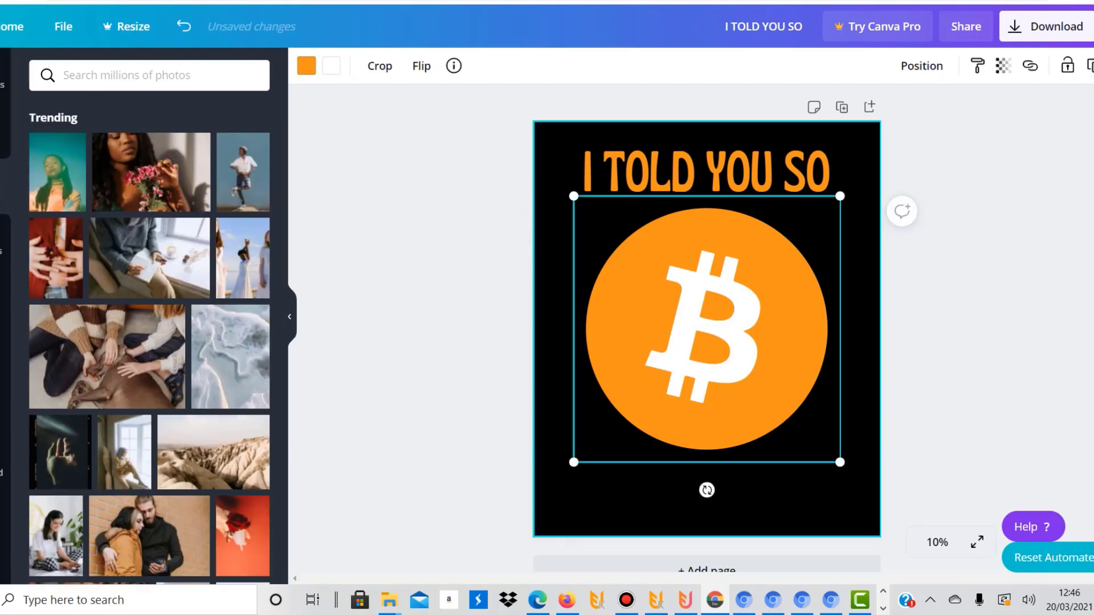
click(741, 504)
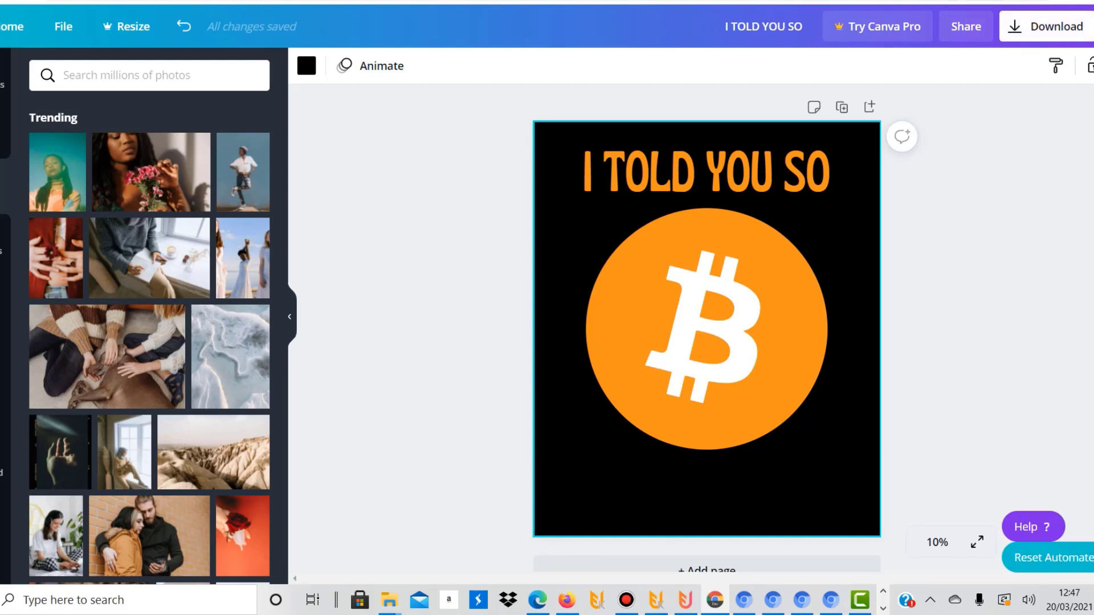
Try to enable a transparent background for the PNG download and dismiss the subscription offer
click(1046, 26)
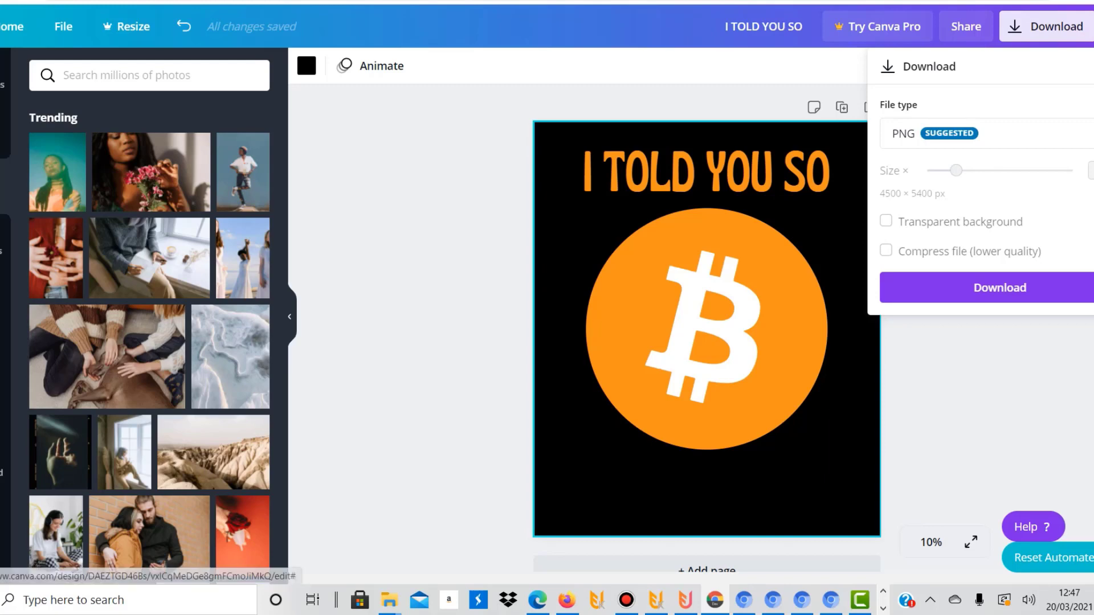
click(886, 221)
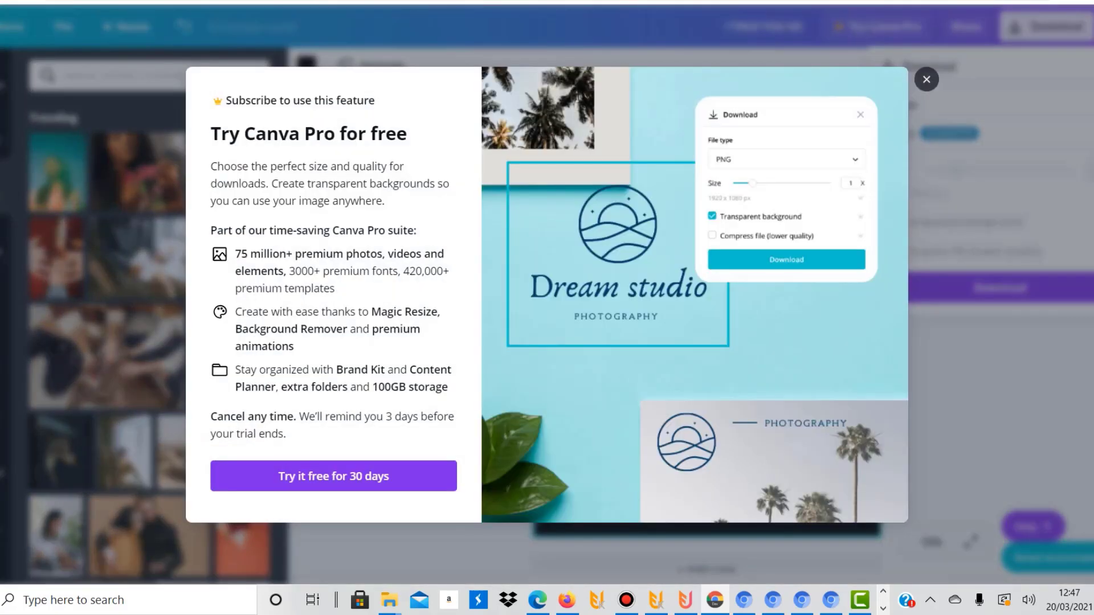
click(927, 79)
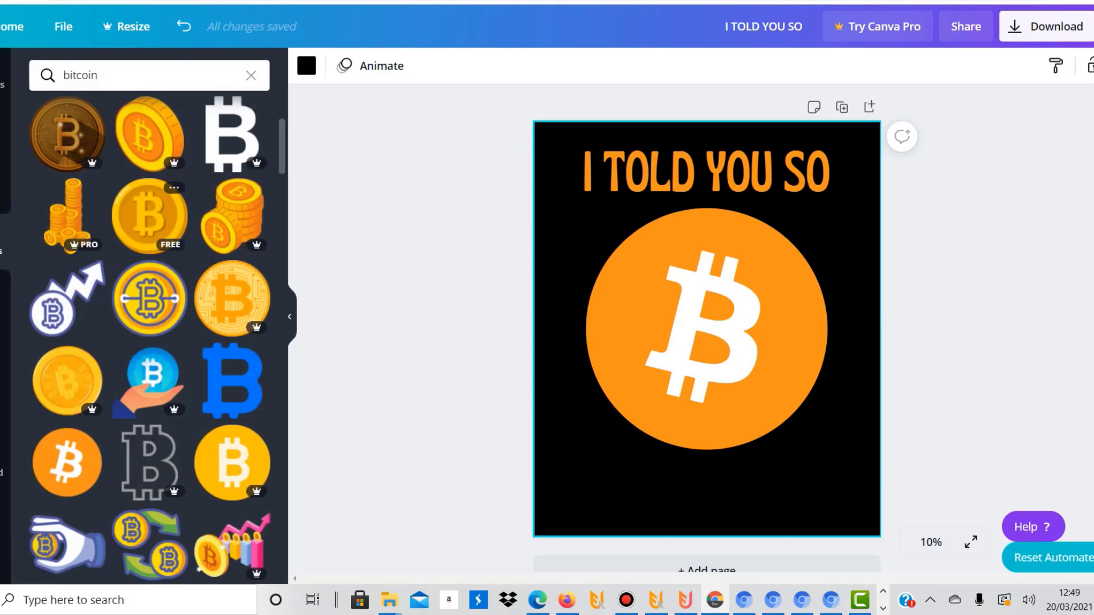
Search the elements library for bicycle and look through the free and premium graphics
click(86, 75)
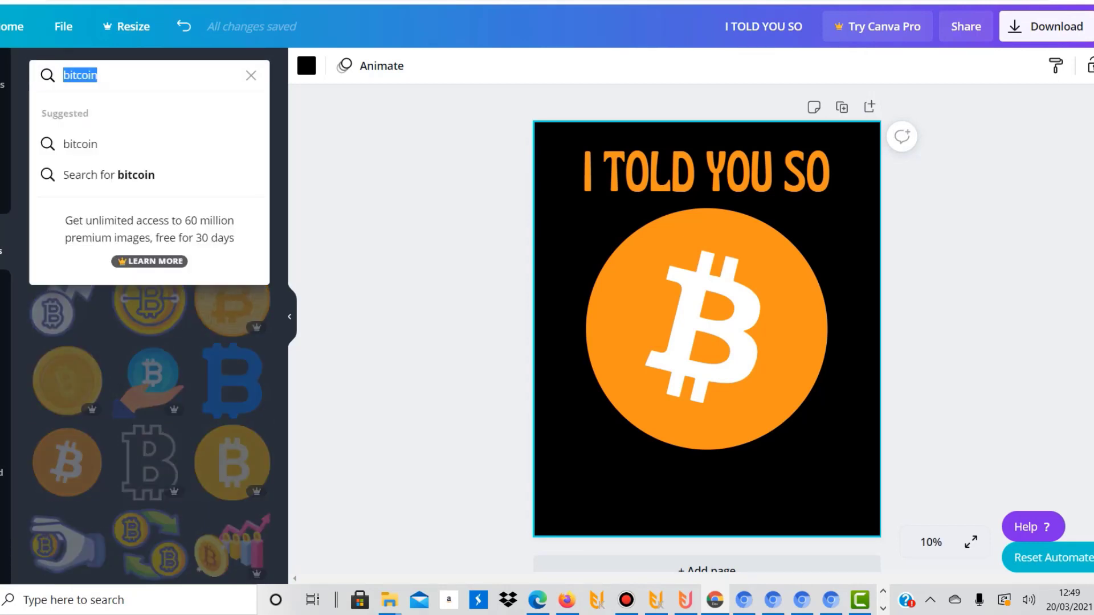
text(bicycle)
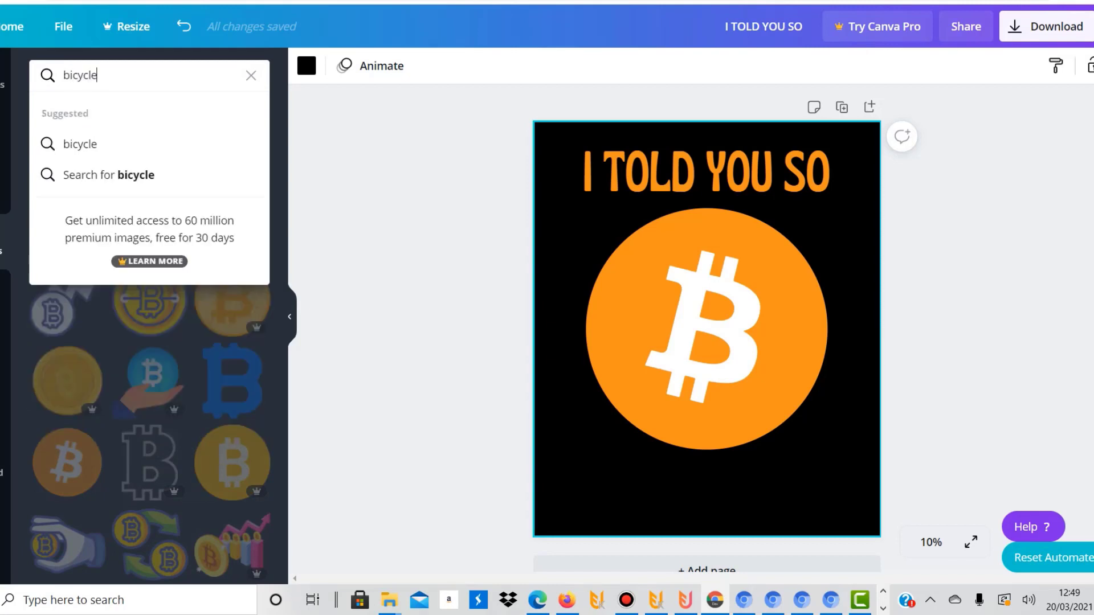
key(Return)
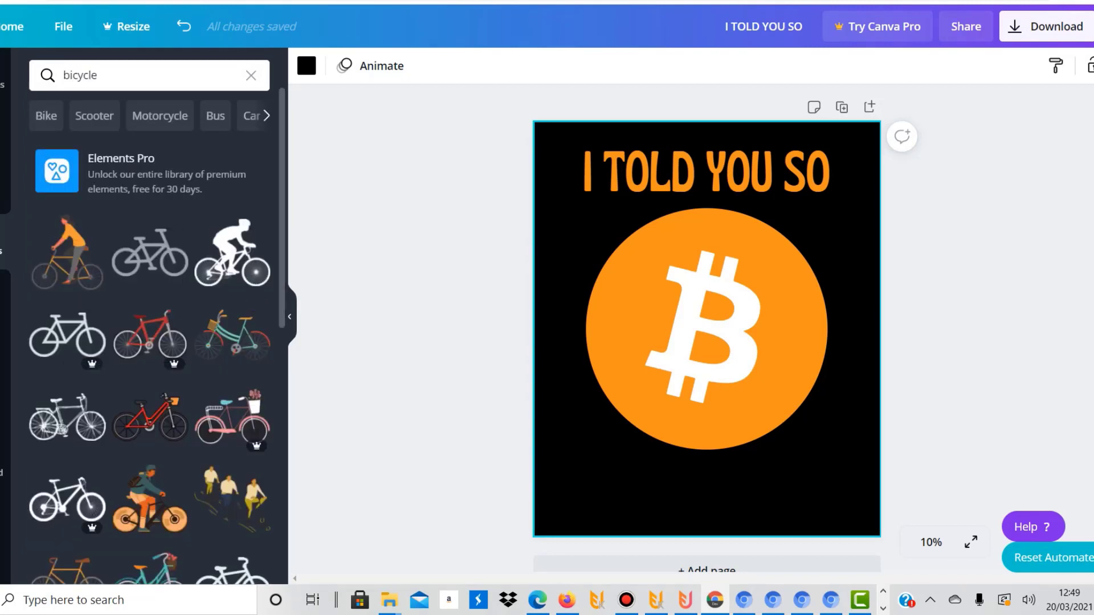
scroll(150, 336, down, 5)
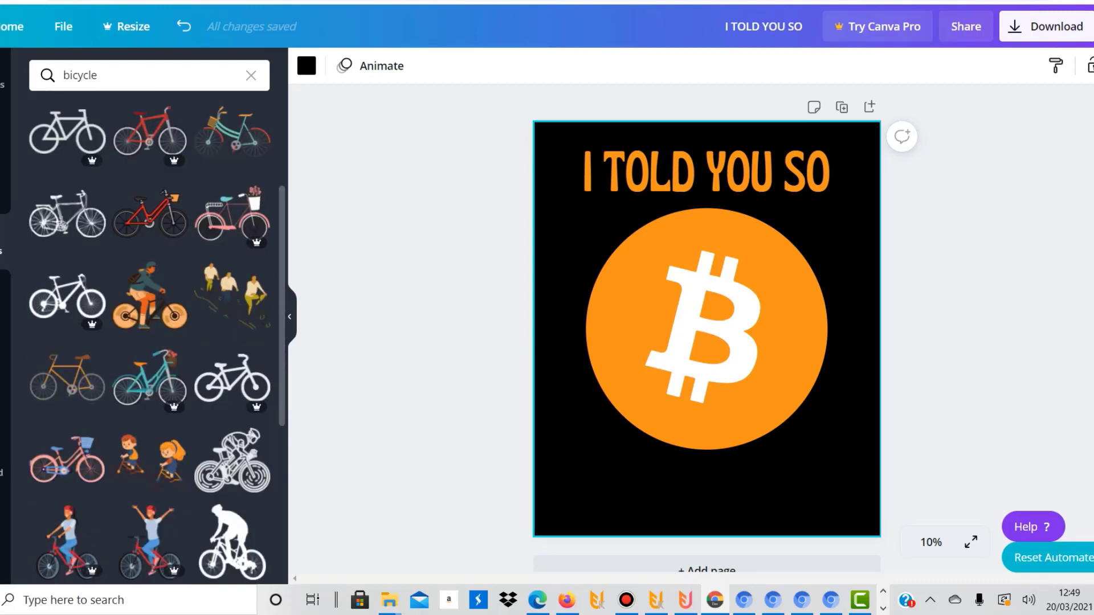
scroll(150, 336, down, 3)
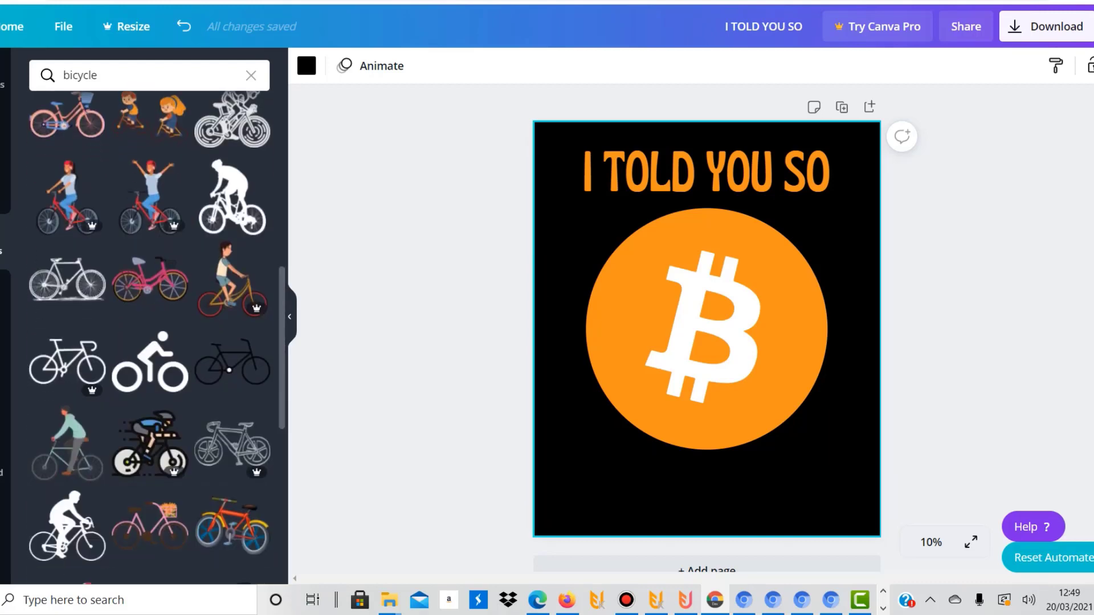
scroll(149, 336, down, 3)
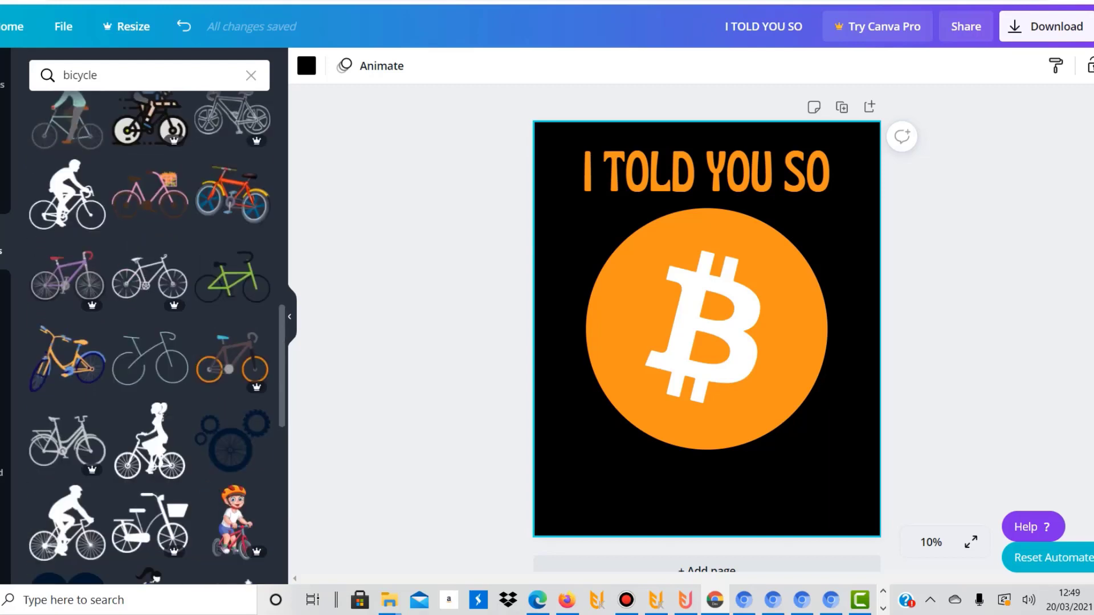
scroll(149, 337, up, 15)
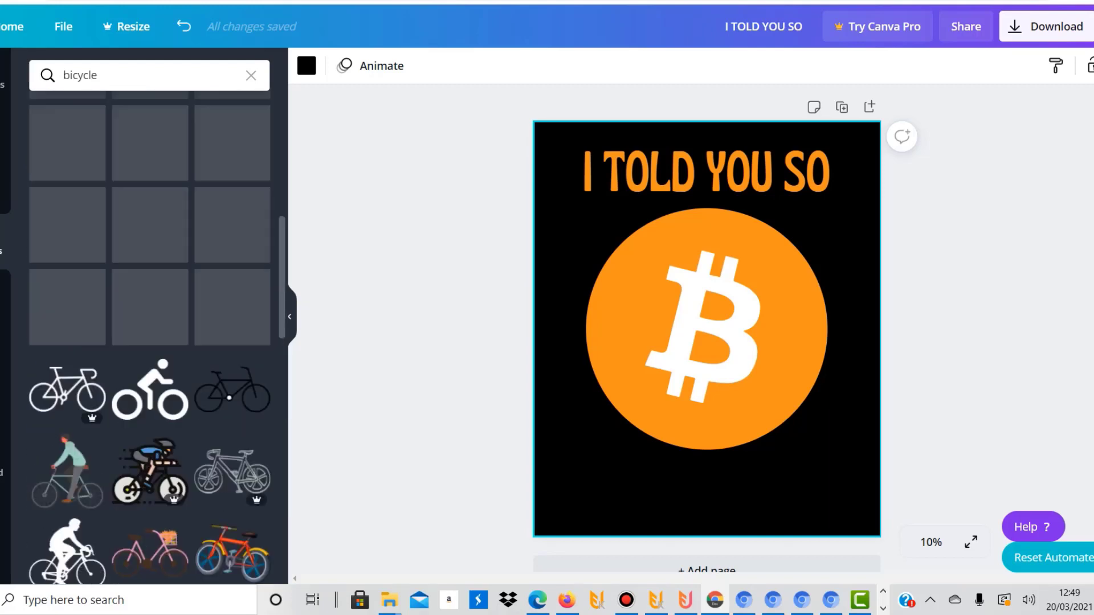
Search the elements library for bowling and look through the free and premium graphics
double_click(80, 75)
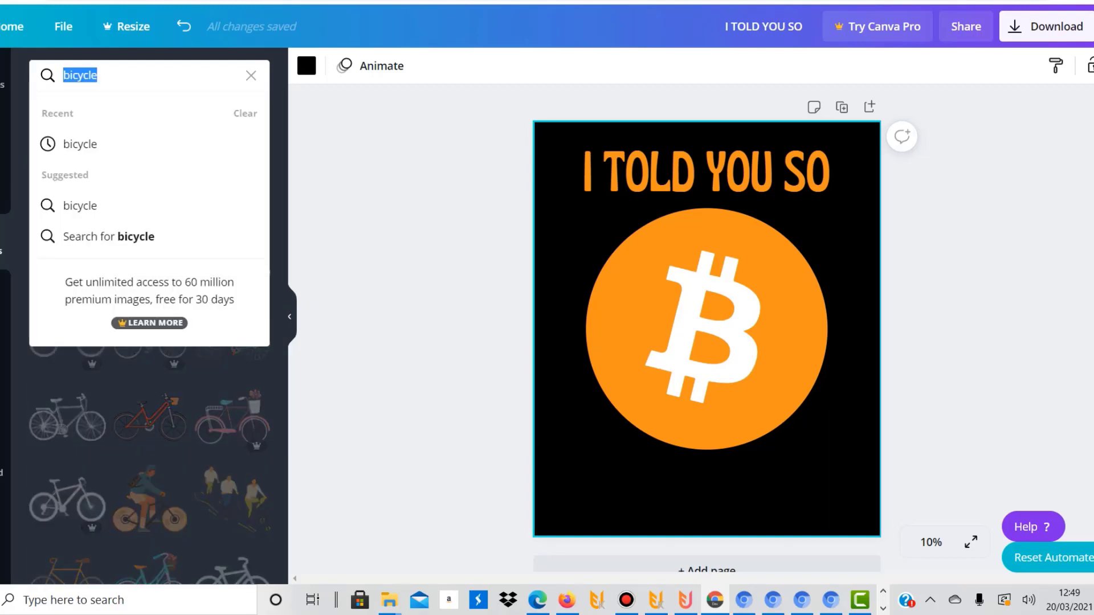
text(bow)
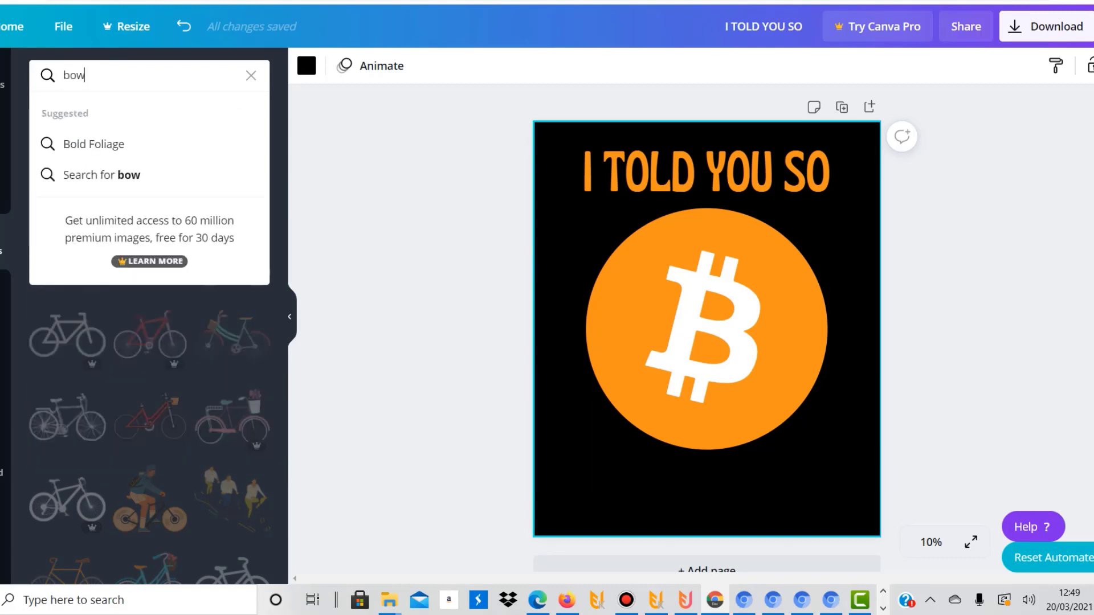
text(ling)
key(Return)
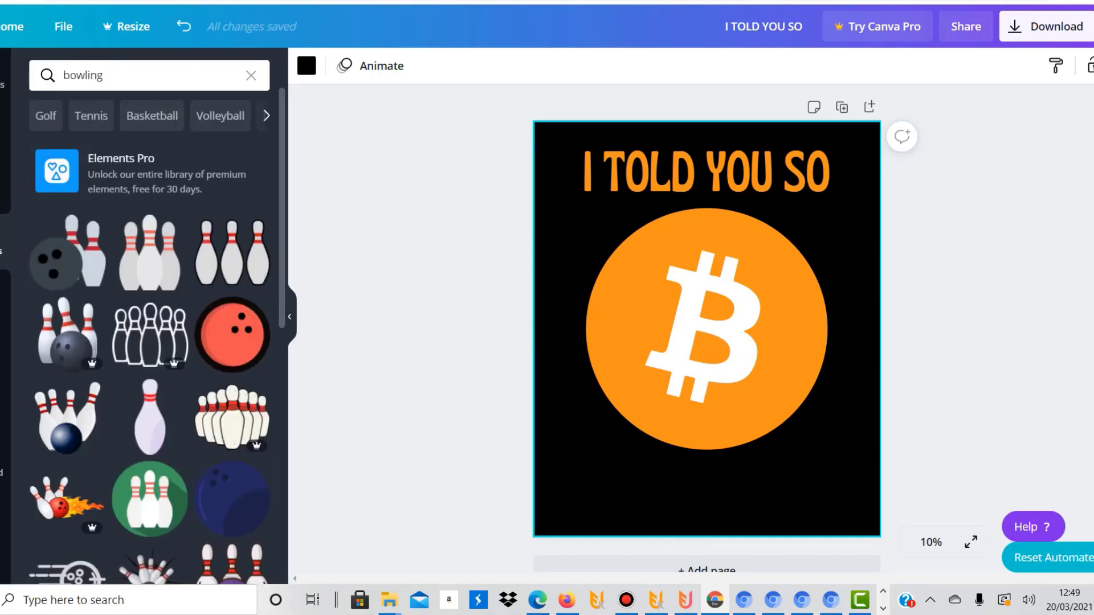
scroll(149, 336, down, 8)
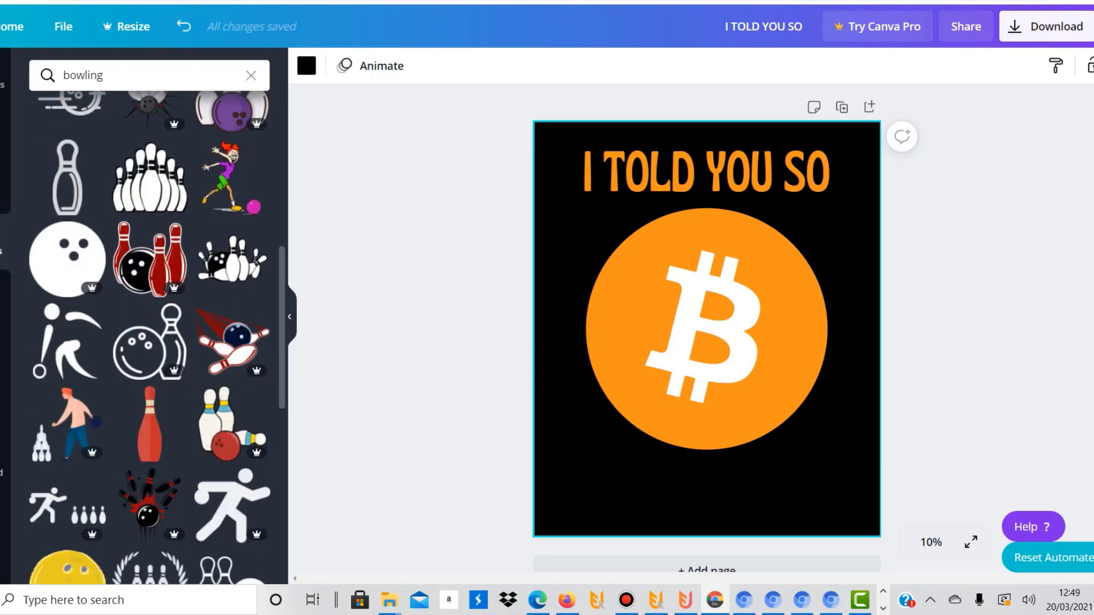
scroll(150, 336, down, 5)
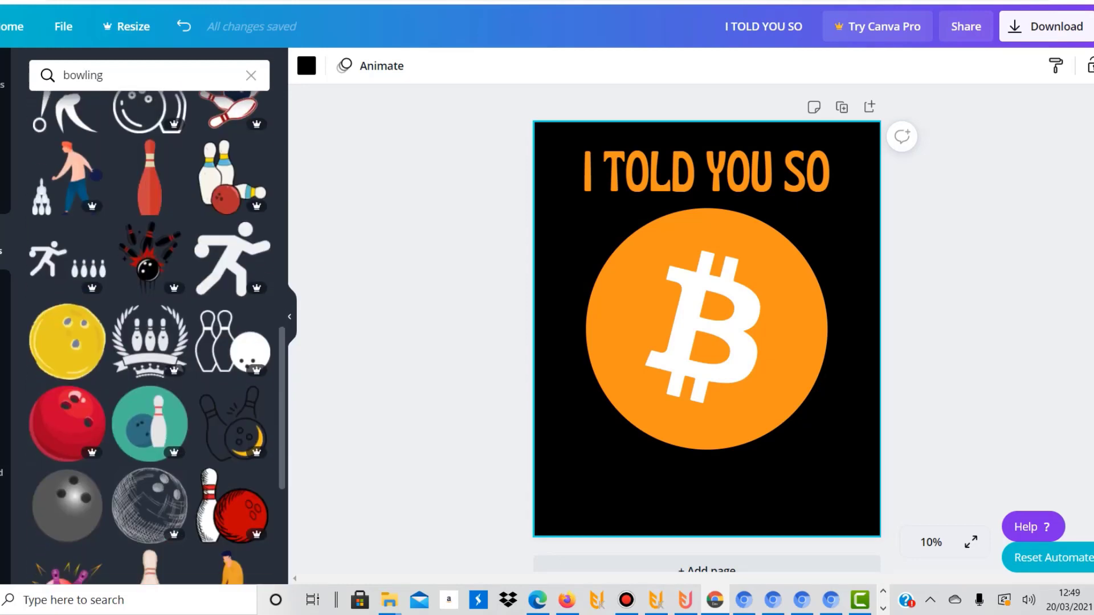
scroll(149, 336, down, 3)
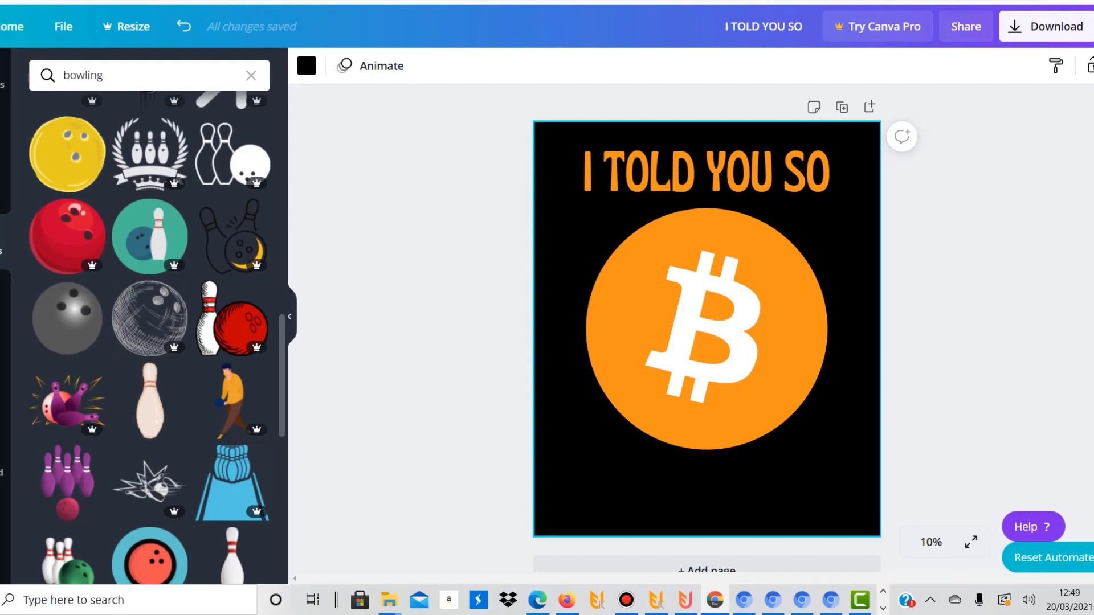
scroll(150, 336, up, 16)
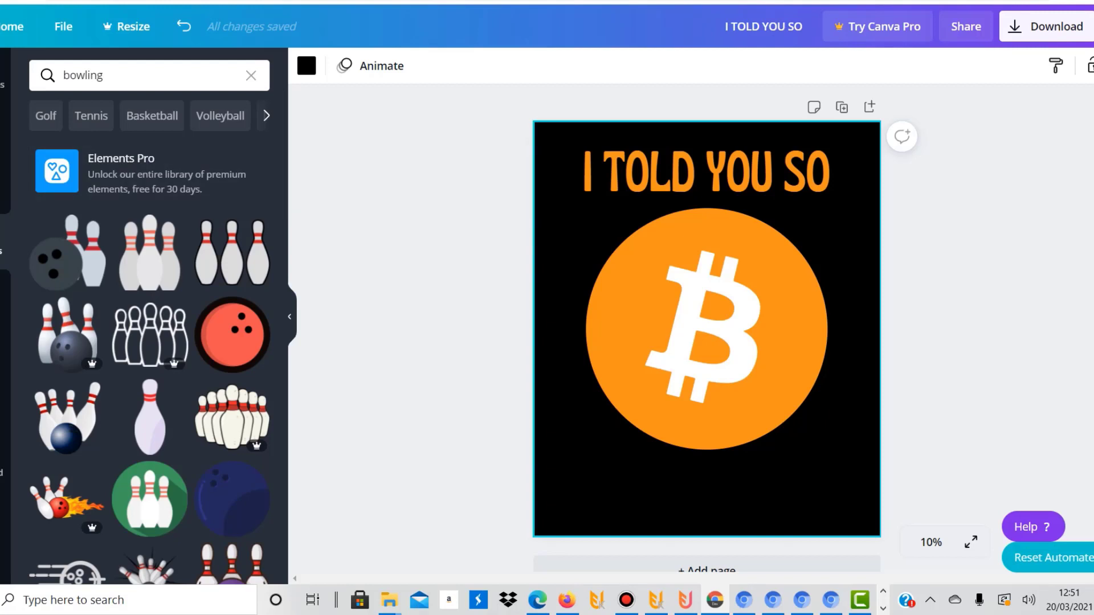
Move the orange Bitcoin circle slightly down and place the I TOLD YOU SO text just above it, centred on the page
mouse_move(706, 328)
mouse_down()
mouse_move(794, 349)
mouse_move(706, 338)
mouse_up()
drag(665, 170, 664, 211)
right_click(664, 210)
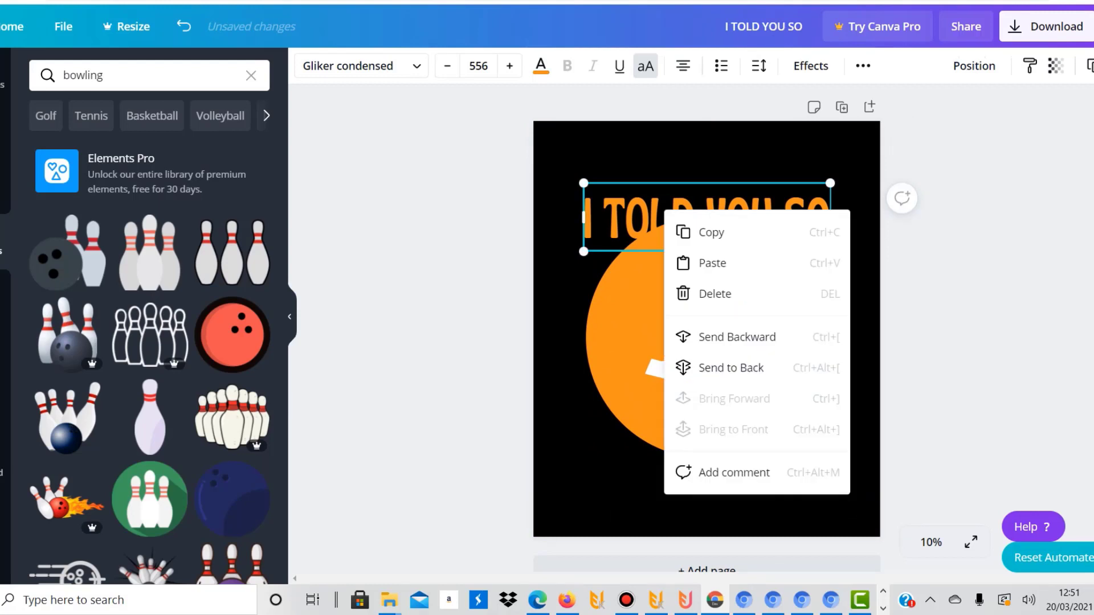
click(644, 157)
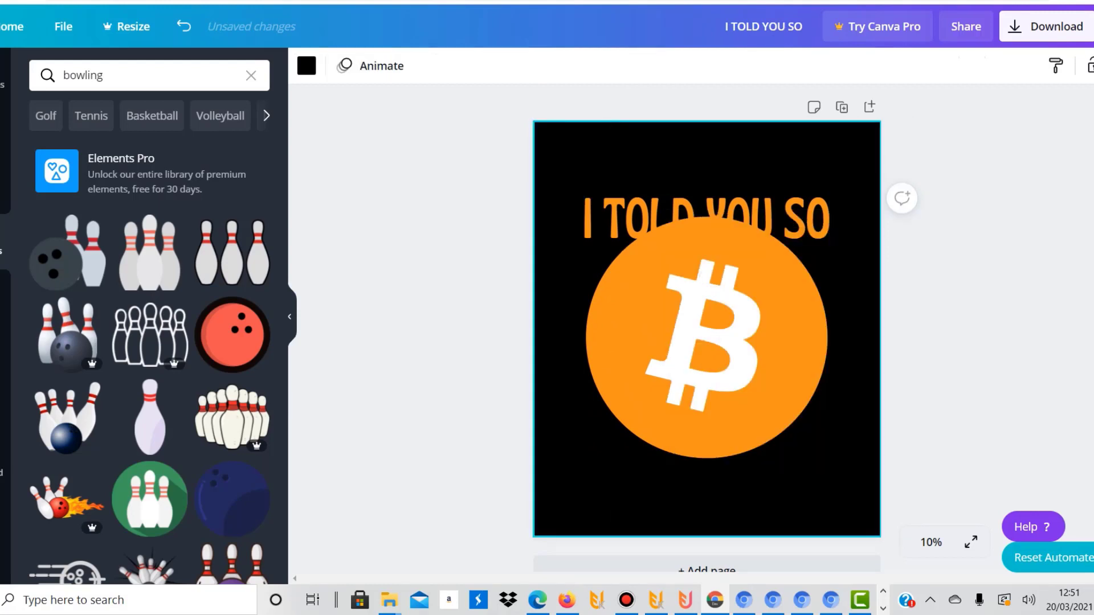
drag(664, 217, 665, 180)
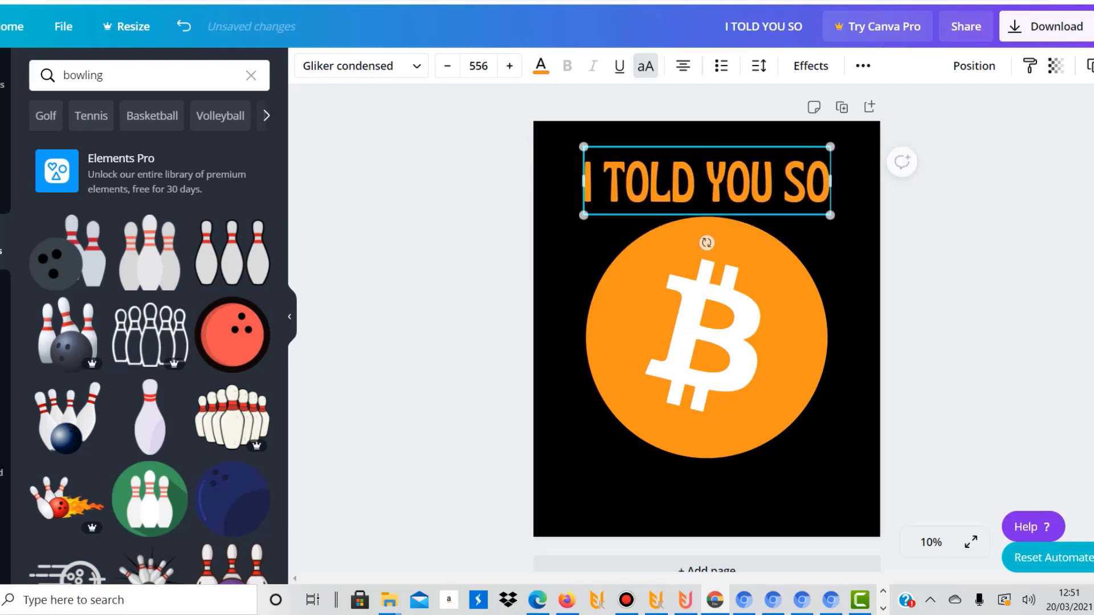